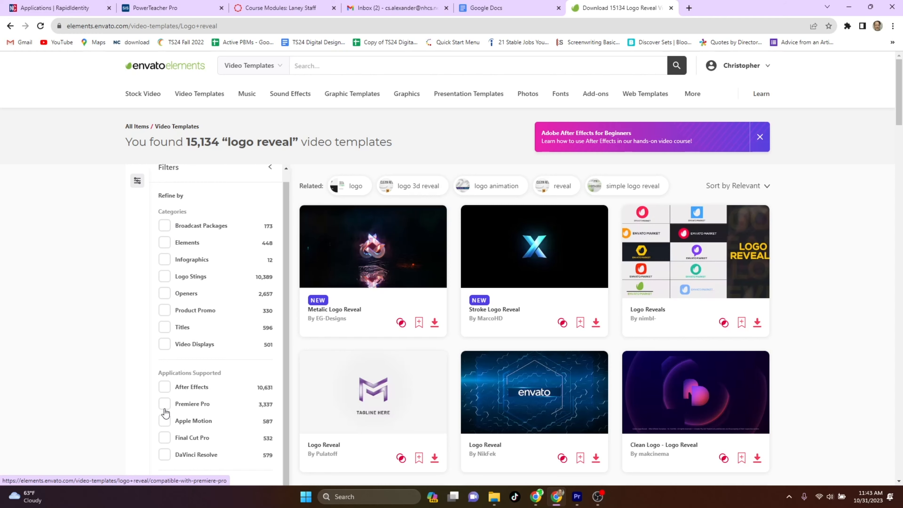
- Filter the logo reveal video templates to Premiere Pro support, no plugins required, and the Logo Stings category
left_click(165, 405)
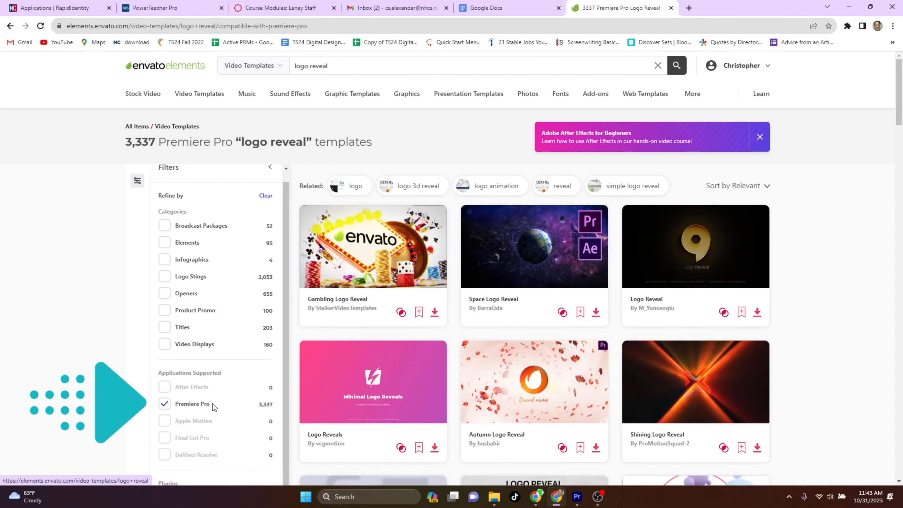
scroll(210, 403, "down", 2)
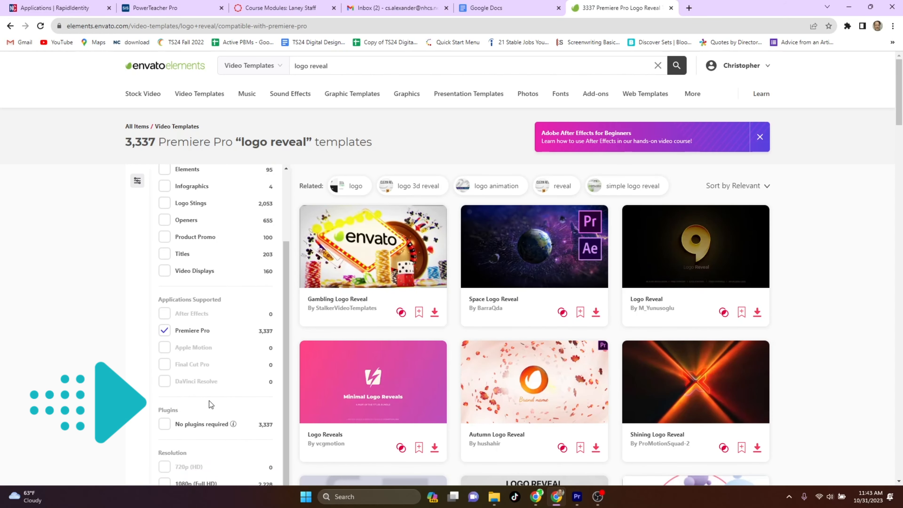
left_click(164, 424)
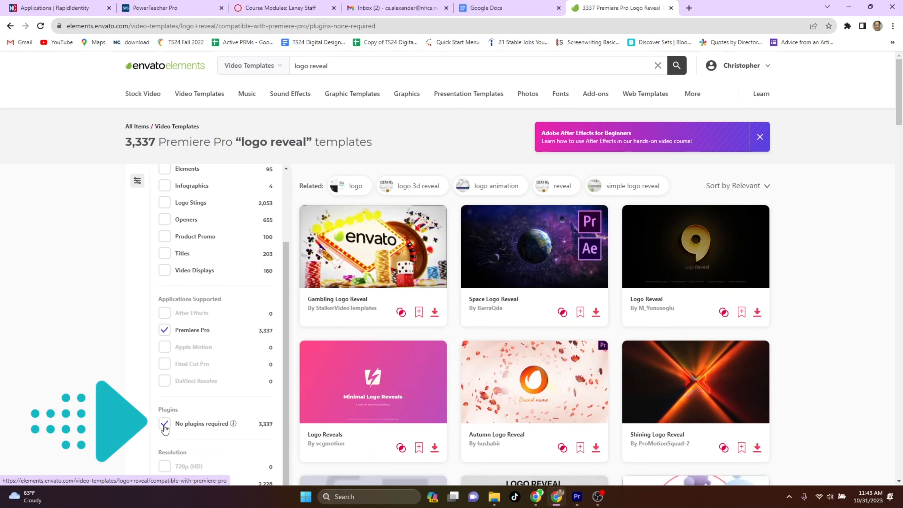
left_click(166, 203)
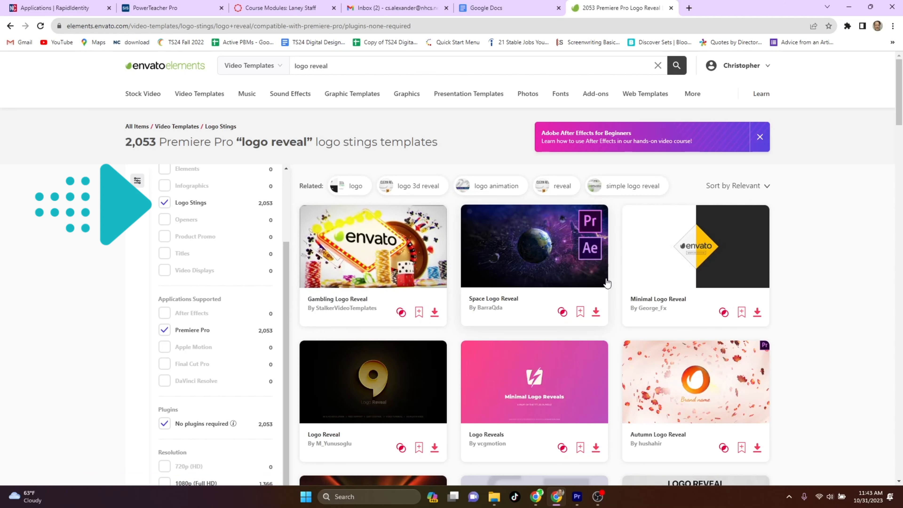
- Preview and browse the filtered templates, and open the gray Logo Reveal template that shows three round logos
mouse_move(389, 265)
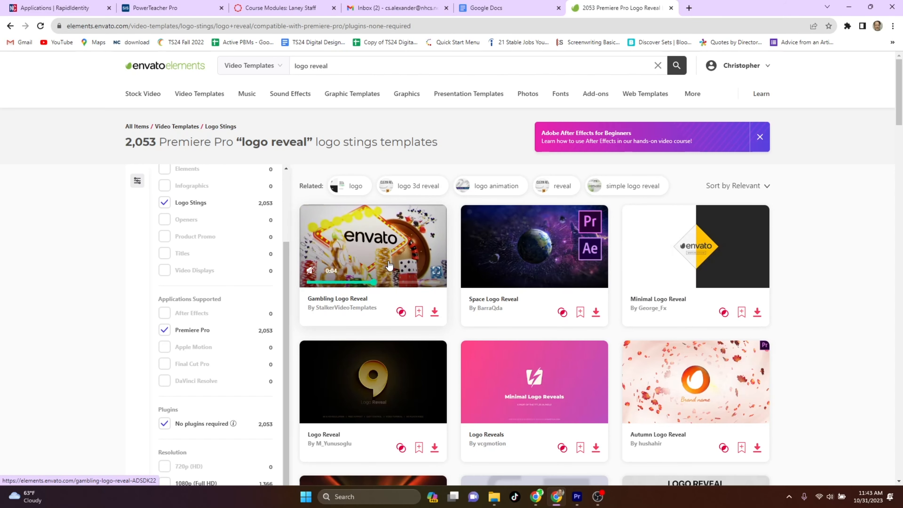
mouse_move(518, 263)
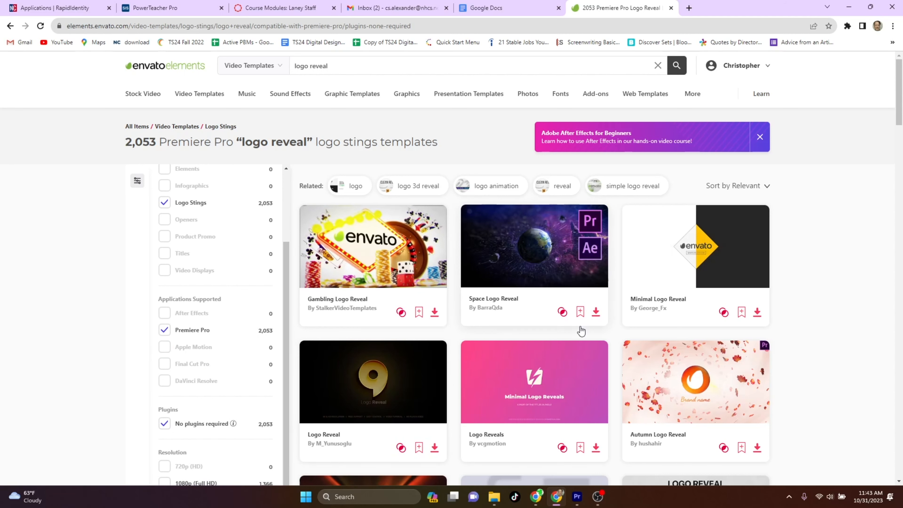
scroll(578, 328, "down", 3)
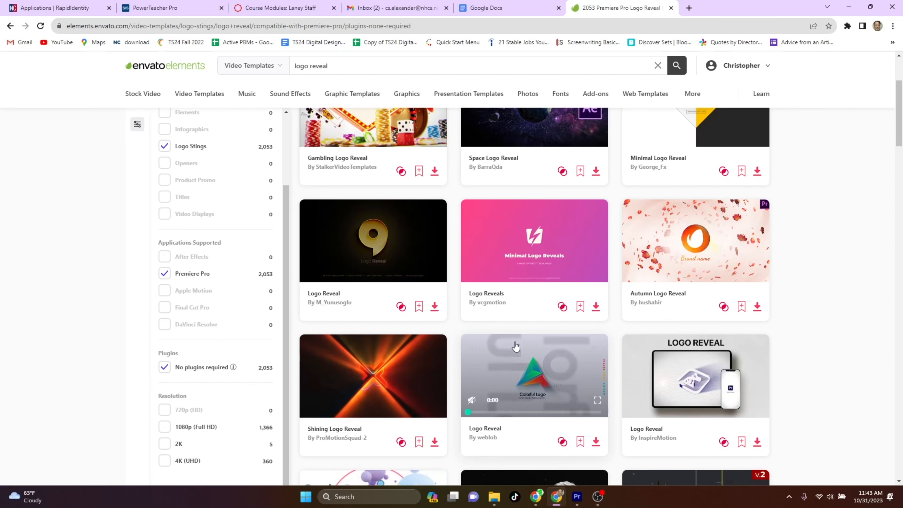
scroll(516, 347, "down", 4)
scroll(516, 347, "down", 4)
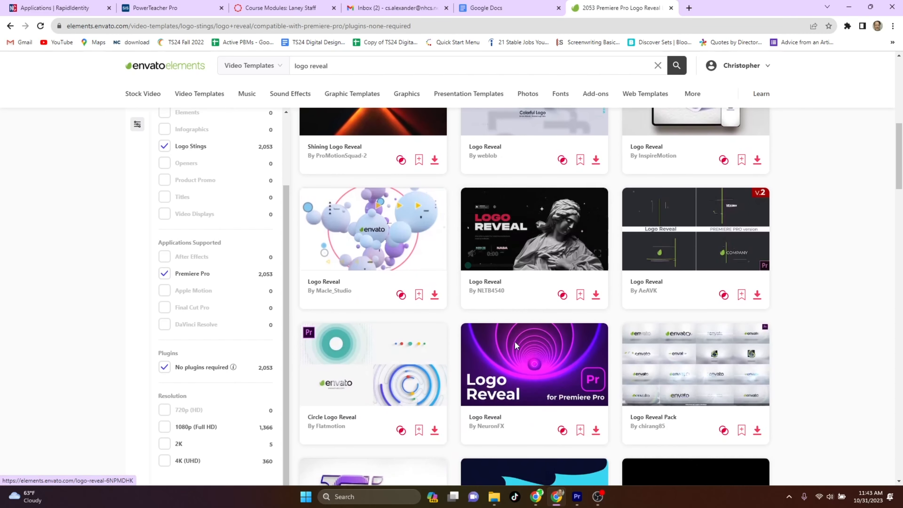
scroll(553, 376, "down", 3)
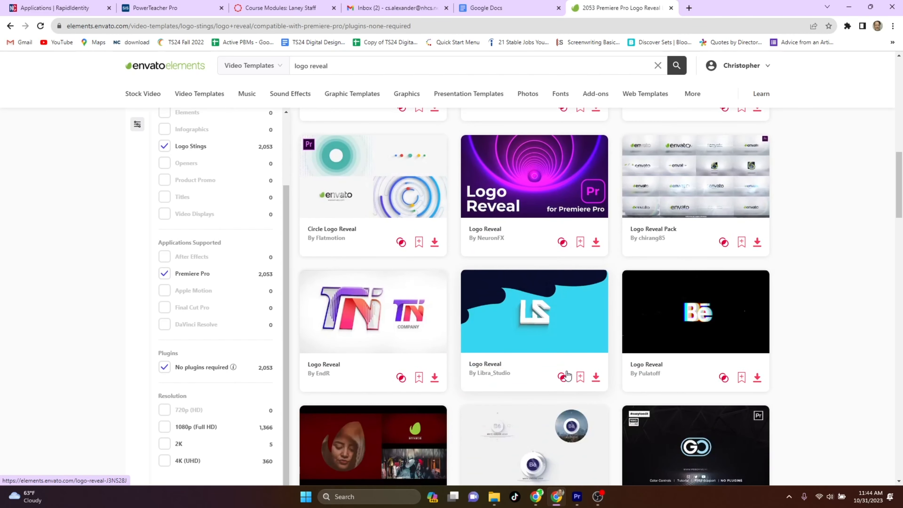
scroll(553, 376, "down", 3)
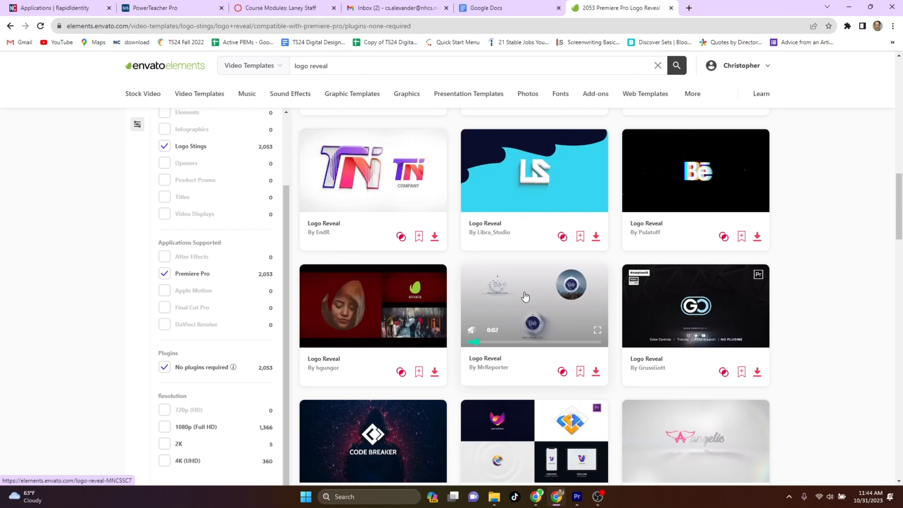
left_click(537, 308)
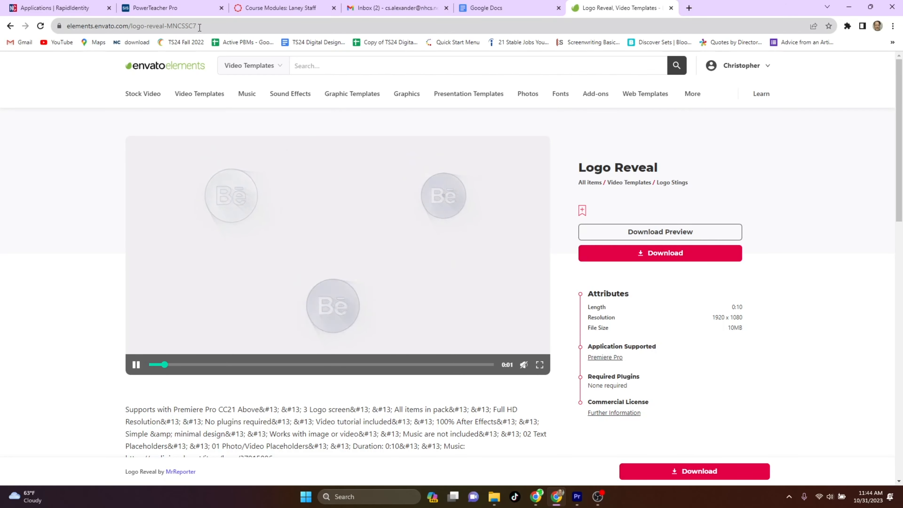
- Copy the web address of the opened Logo Reveal template page
left_click(82, 29)
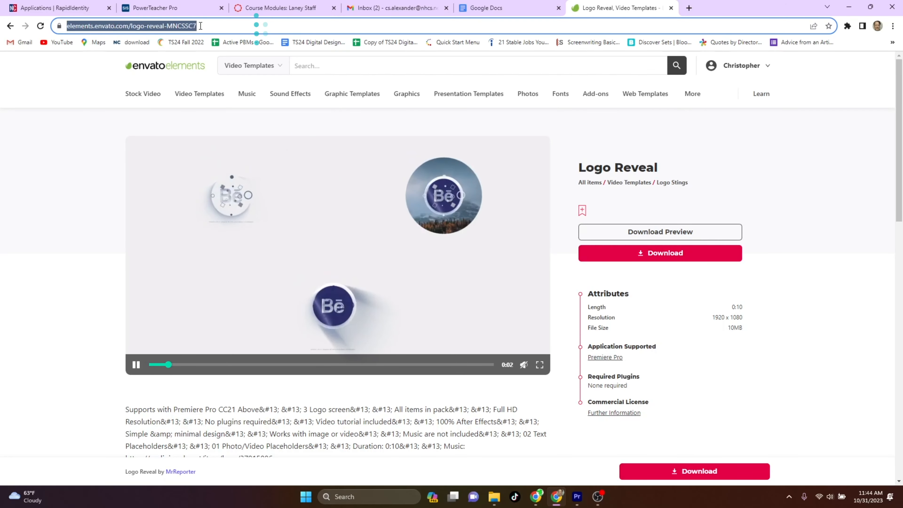
right_click(162, 28)
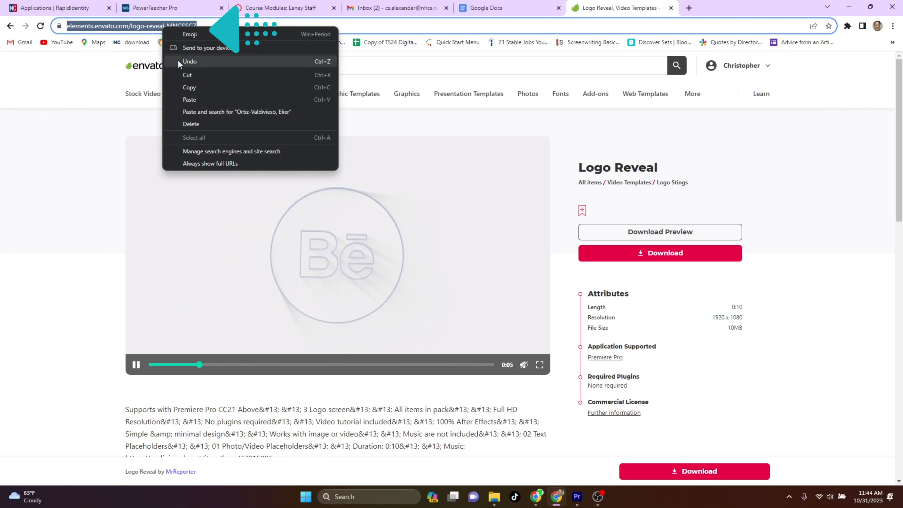
left_click(185, 88)
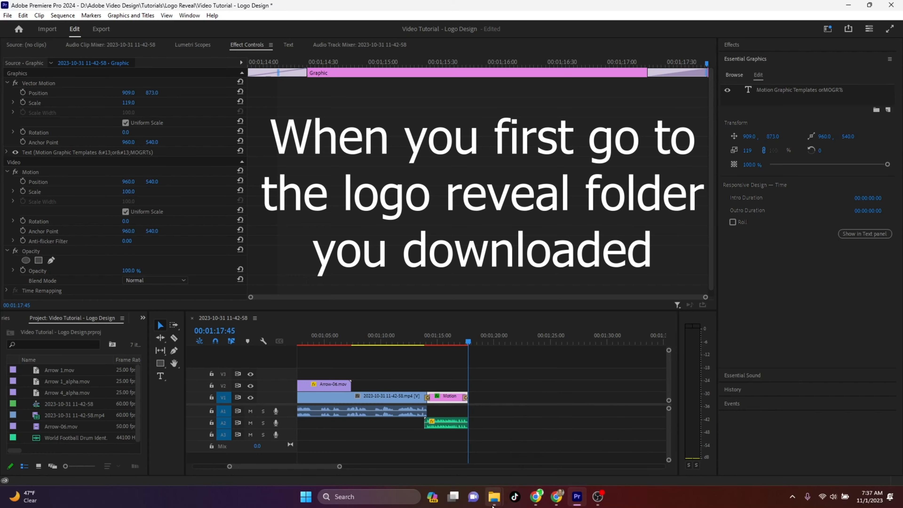
mouse_move(494, 498)
left_click(473, 463)
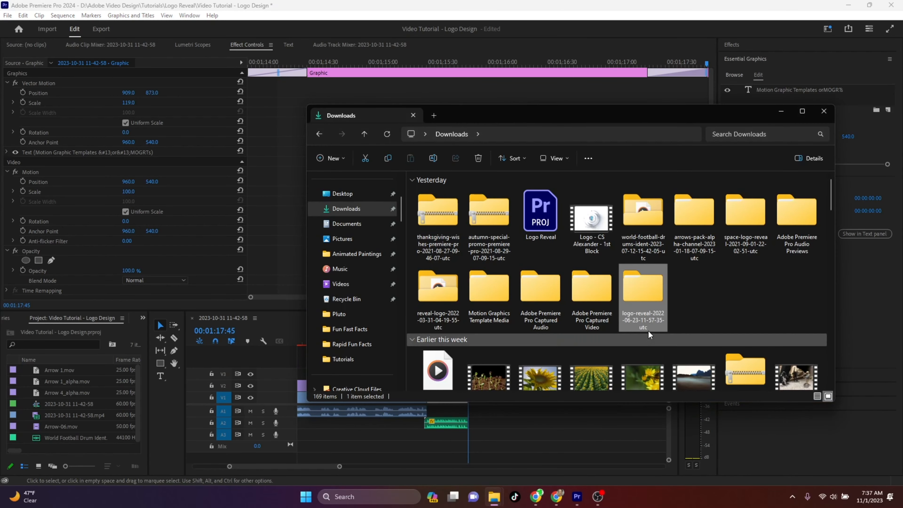
double_click(634, 303)
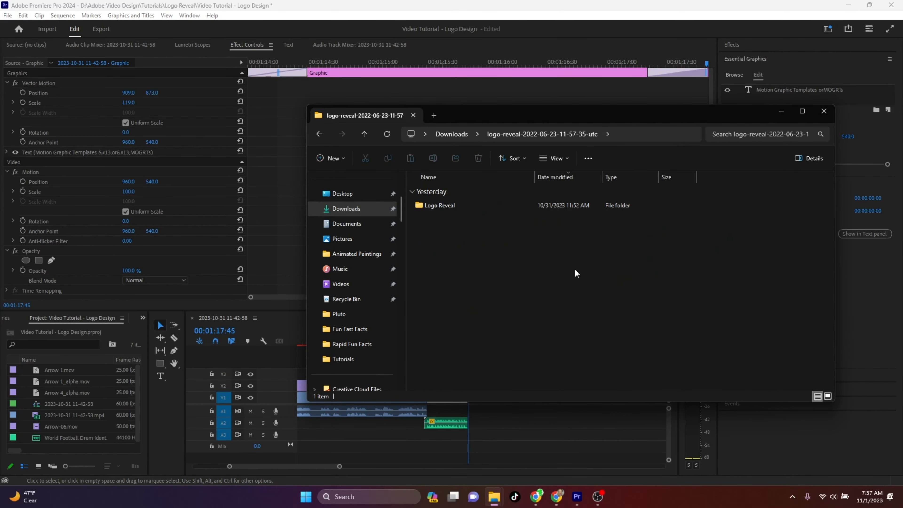
double_click(449, 204)
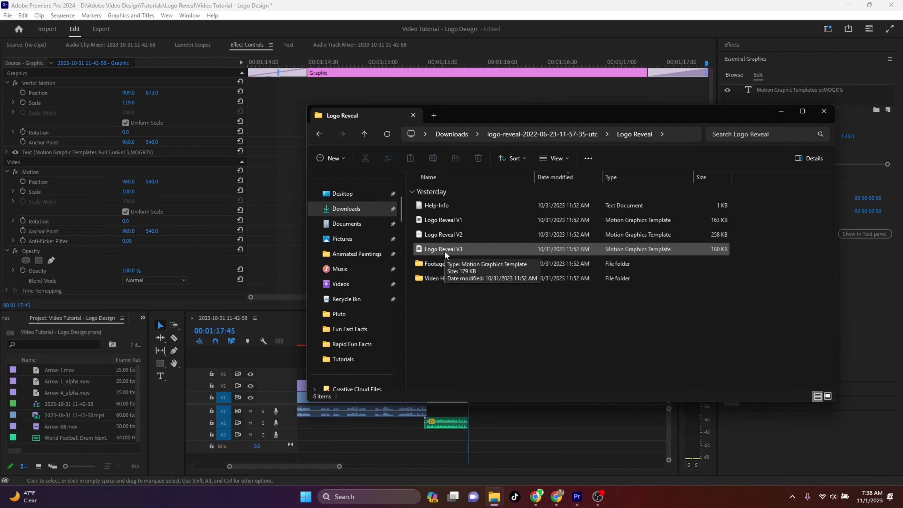
- Return to Premiere Pro and install the Logo Reveal V3 motion graphics template from the downloaded Logo Reveal folder
left_click(321, 19)
scroll(269, 73, "down", 1)
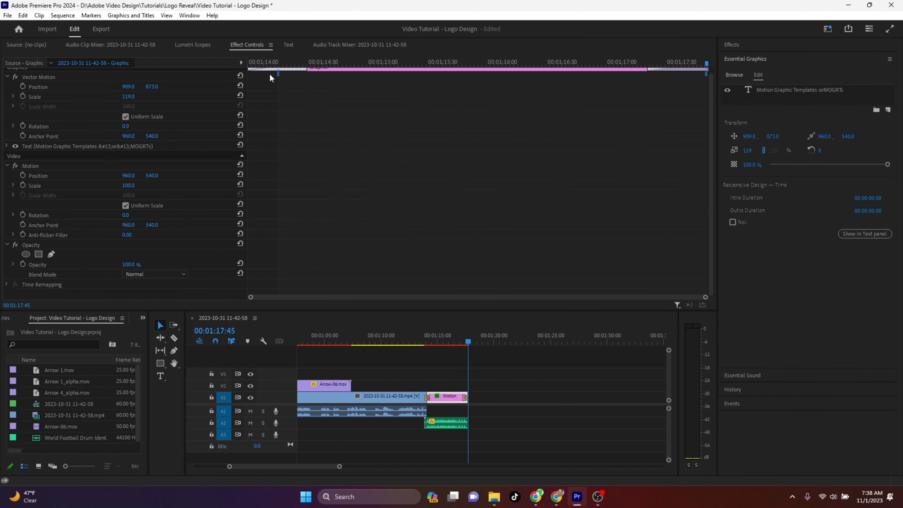
scroll(270, 74, "up", 1)
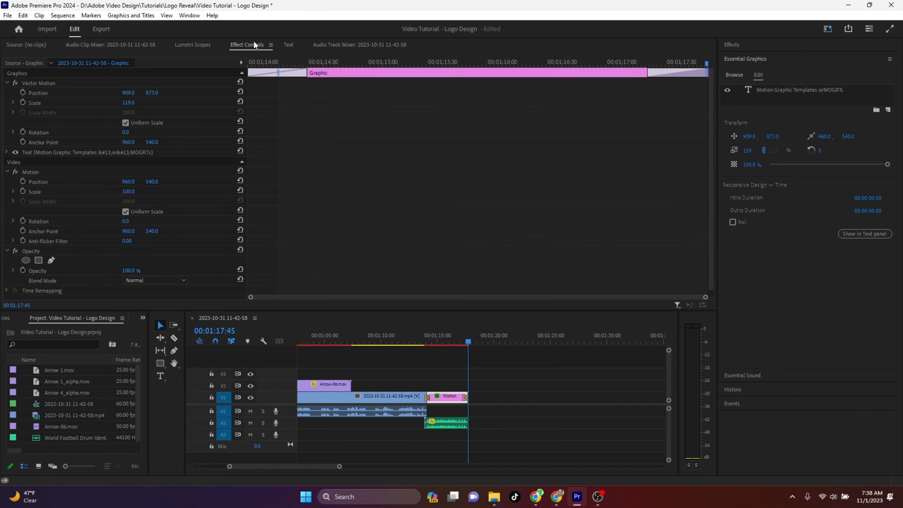
left_click(133, 17)
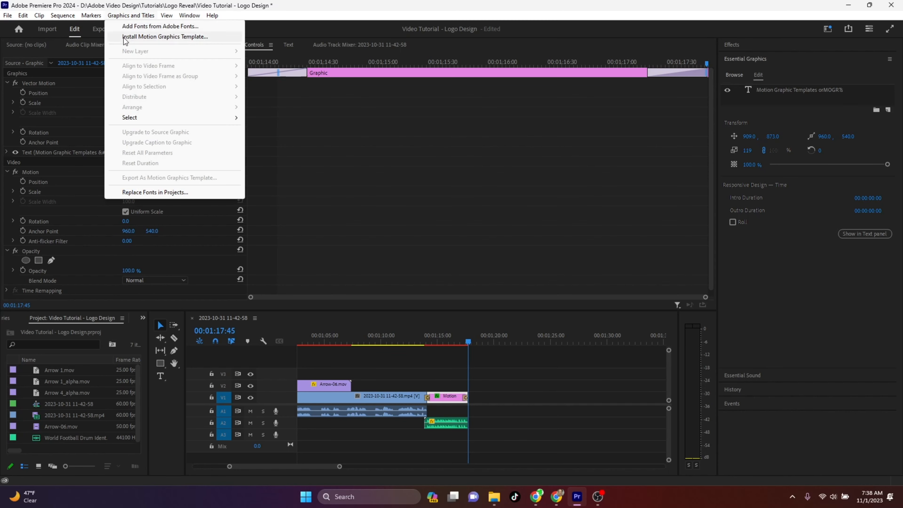
left_click(146, 42)
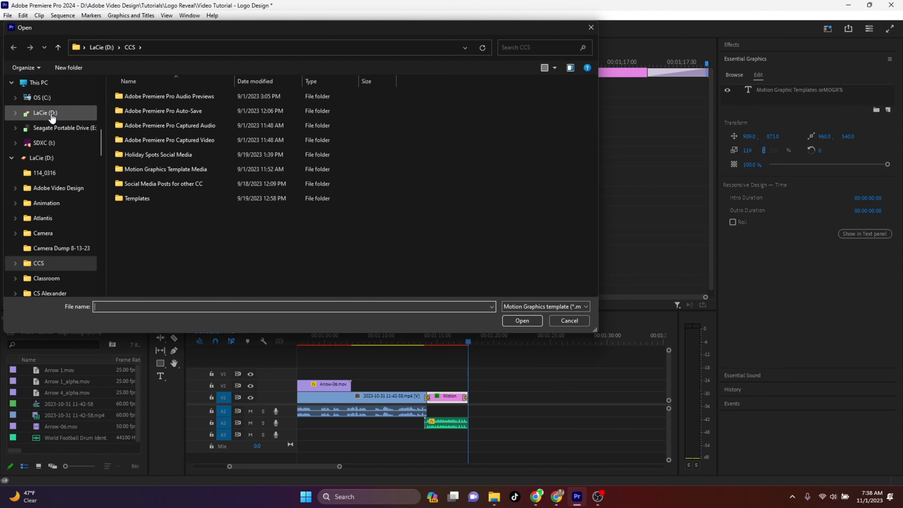
scroll(53, 156, "up", 5)
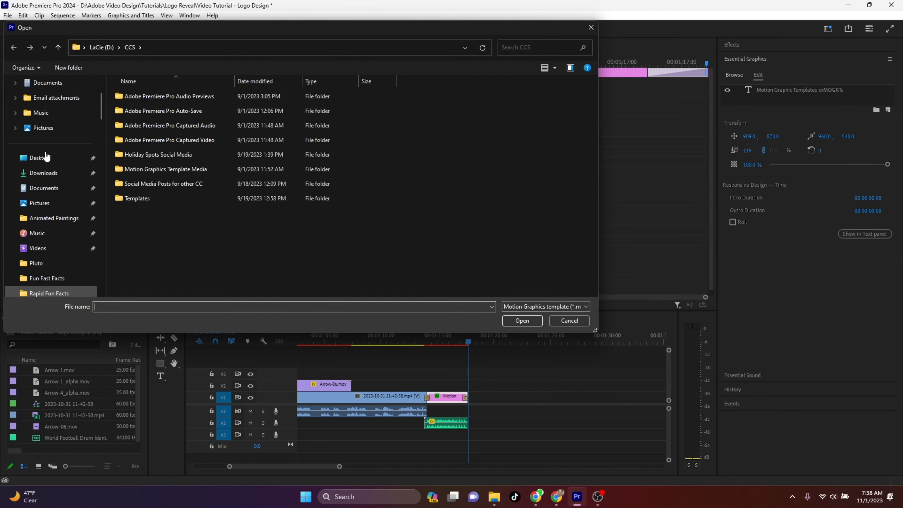
left_click(56, 175)
double_click(560, 143)
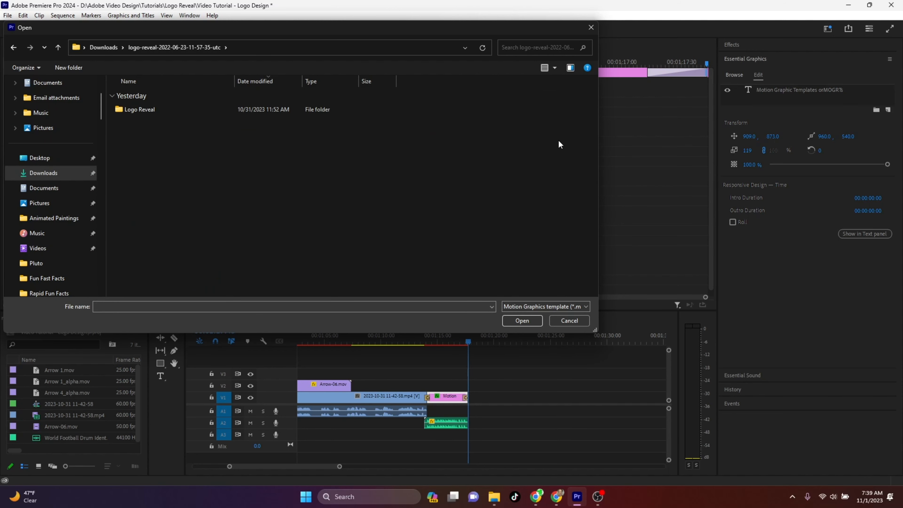
double_click(158, 109)
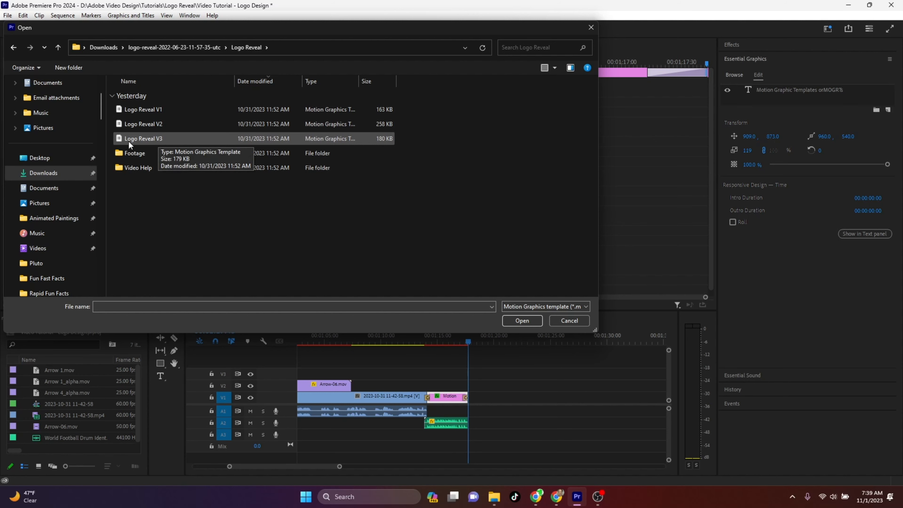
left_click(145, 139)
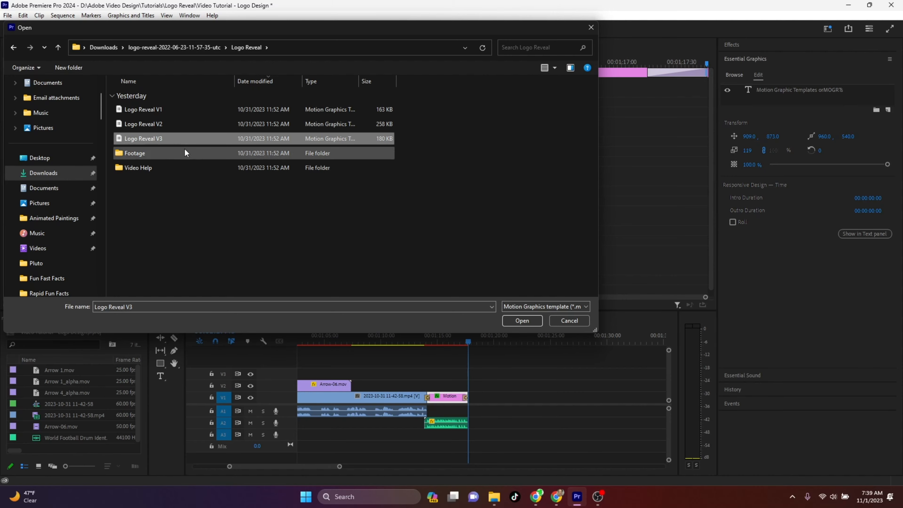
left_click(514, 324)
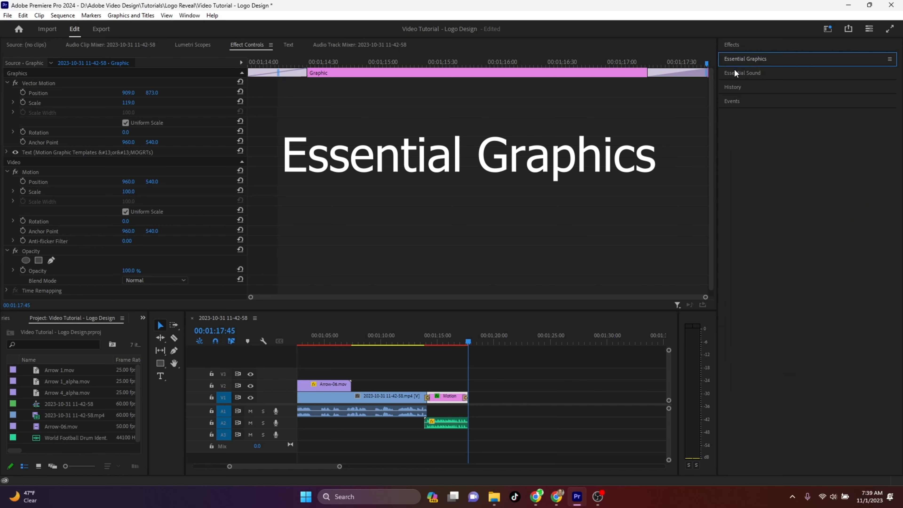
- Place the Logo Reveal V2 template on video track V1 past the existing clips and delete it from the timeline
left_click(735, 74)
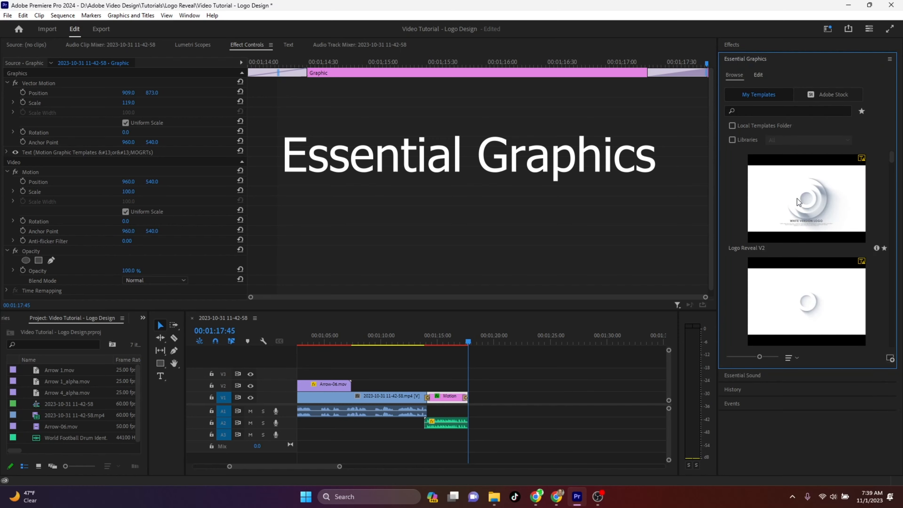
scroll(795, 207, "down", 1)
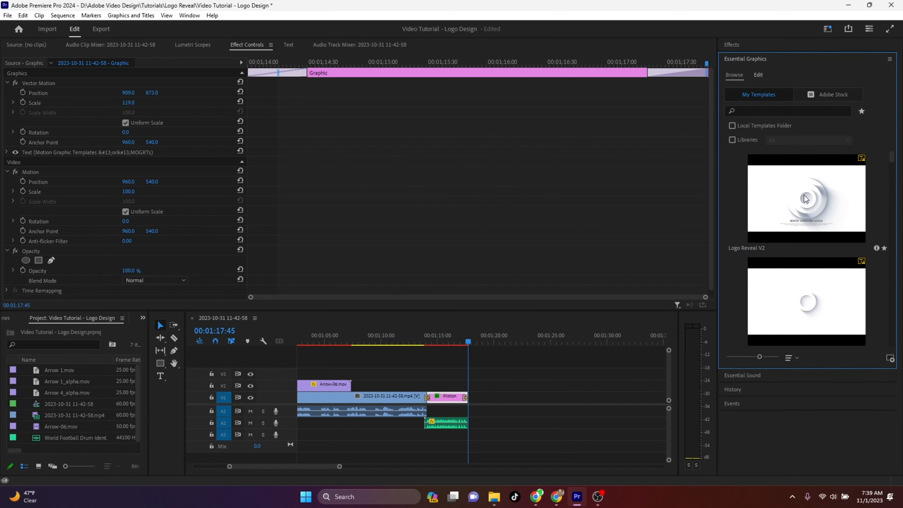
left_click_drag(804, 196, 486, 406)
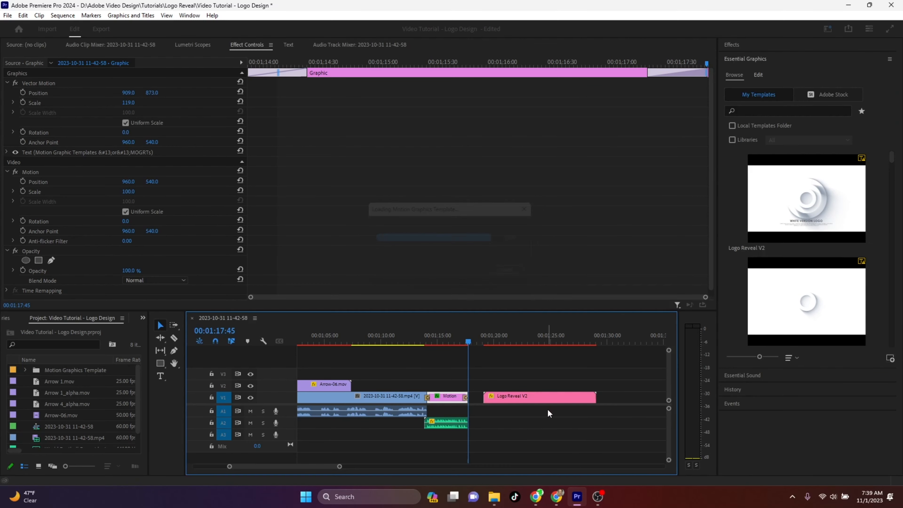
left_click(555, 327)
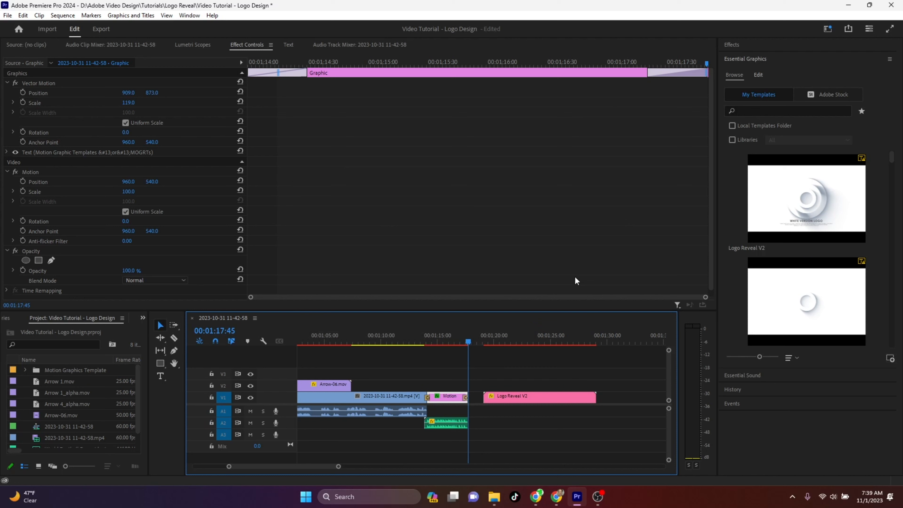
left_click(565, 401)
key("Delete")
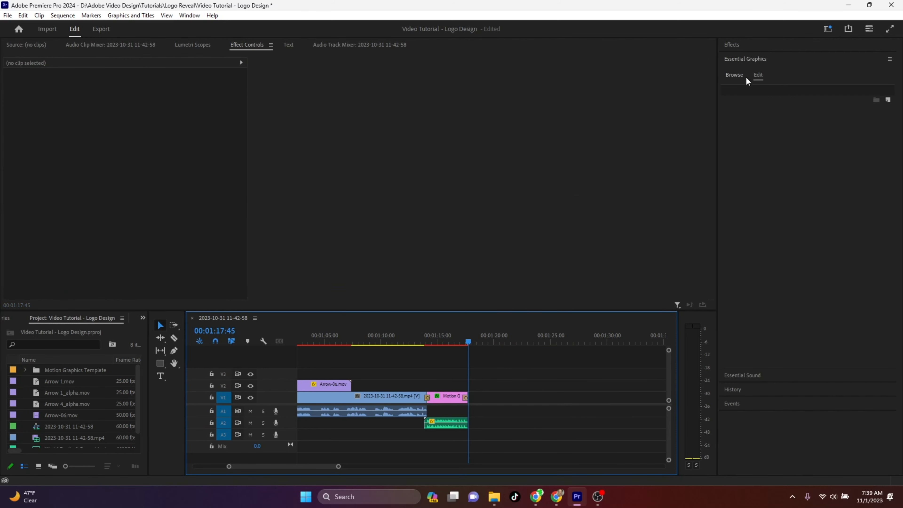
- Show Essential Graphics and look through the installed motion graphics templates
left_click(189, 16)
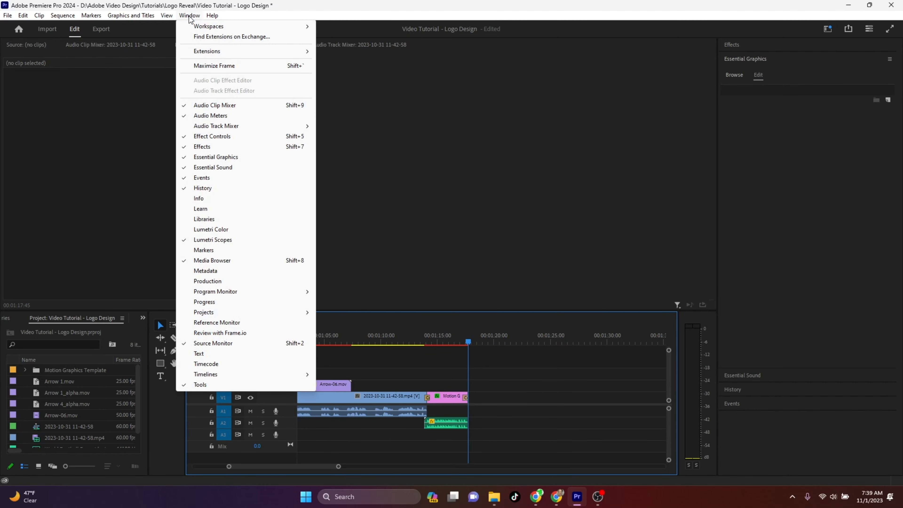
left_click(214, 157)
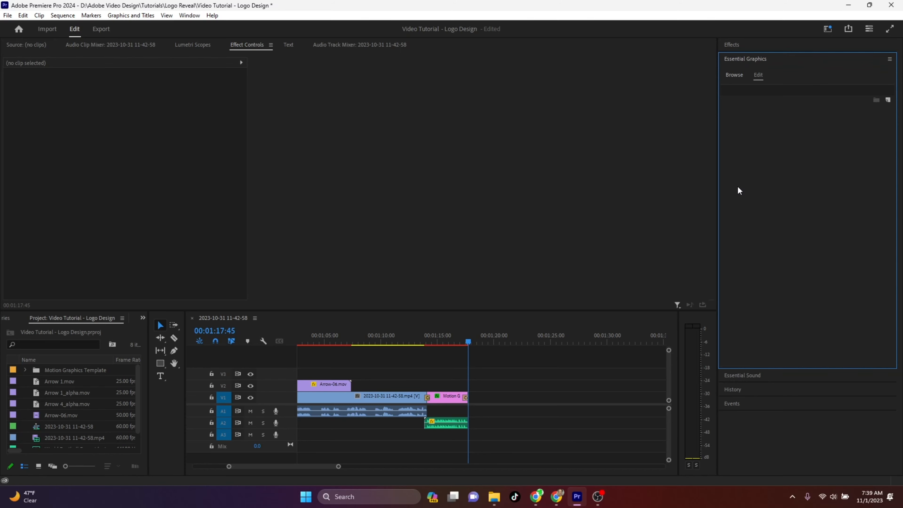
left_click(737, 74)
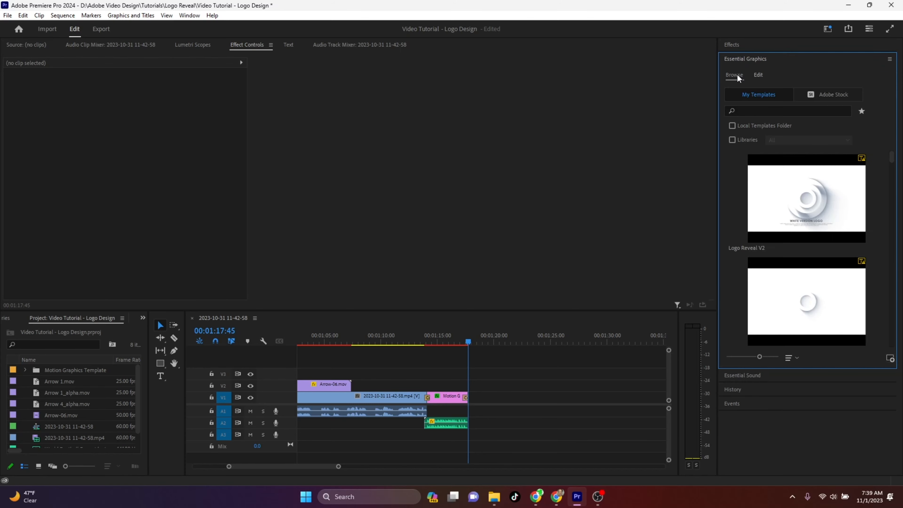
scroll(821, 252, "down", 2)
scroll(823, 251, "down", 10)
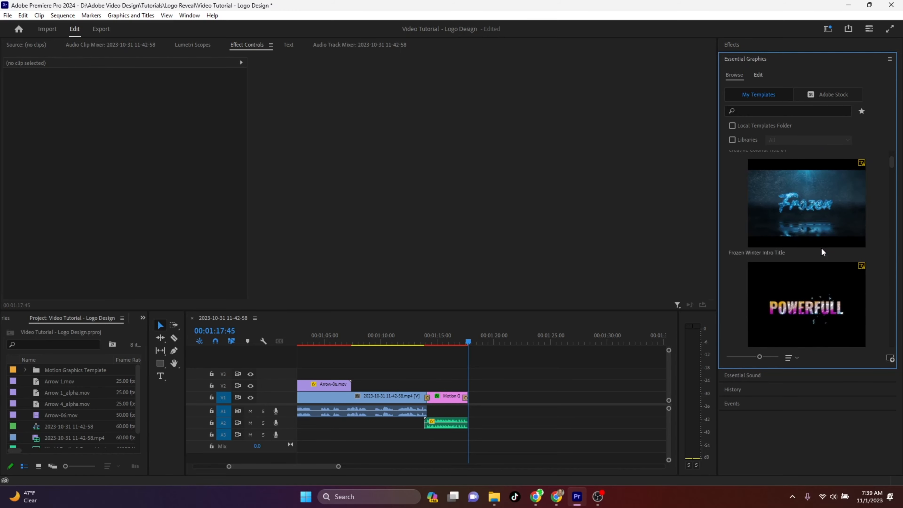
- Add the Logo Reveal V2 template to video track V1 after the existing clips and move the playhead to 00:01:23:17
scroll(824, 252, "down", 5)
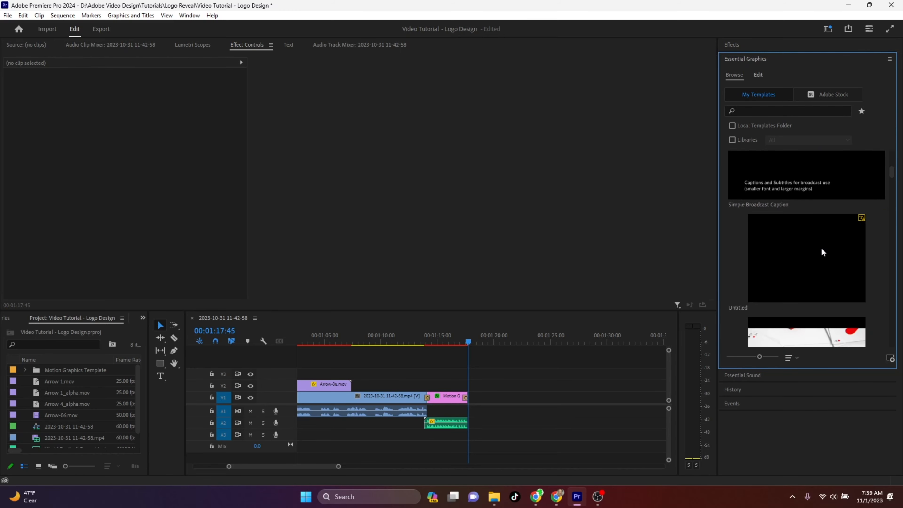
scroll(823, 252, "down", 10)
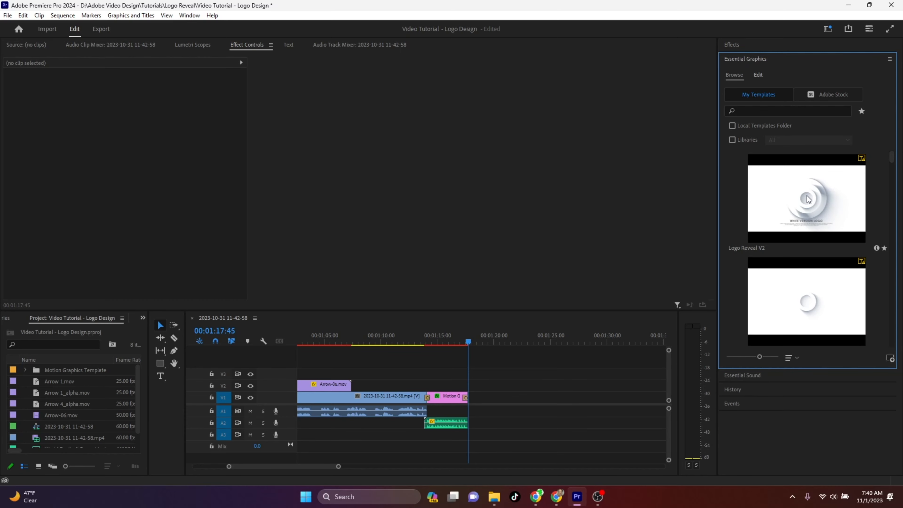
left_click(808, 199)
left_click_drag(585, 318, 484, 397)
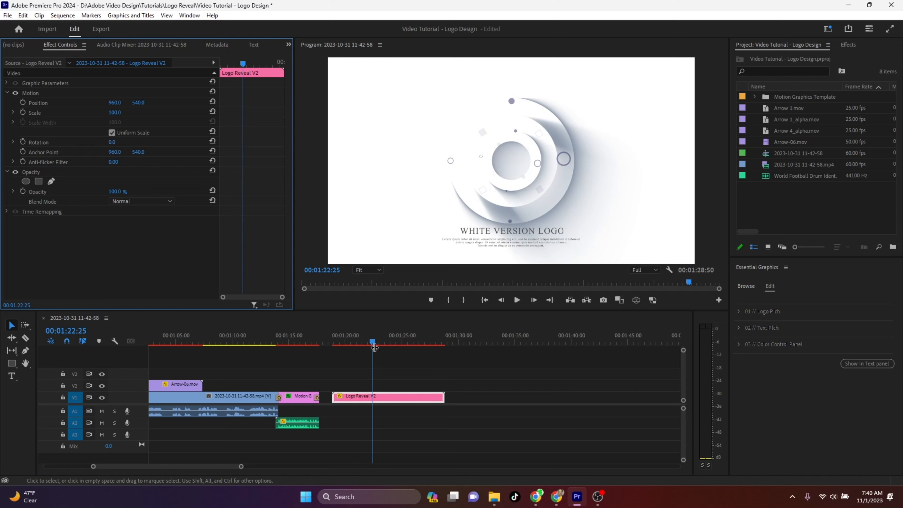
mouse_move(374, 347)
left_mouse_down()
mouse_move(403, 345)
mouse_move(382, 347)
left_mouse_up()
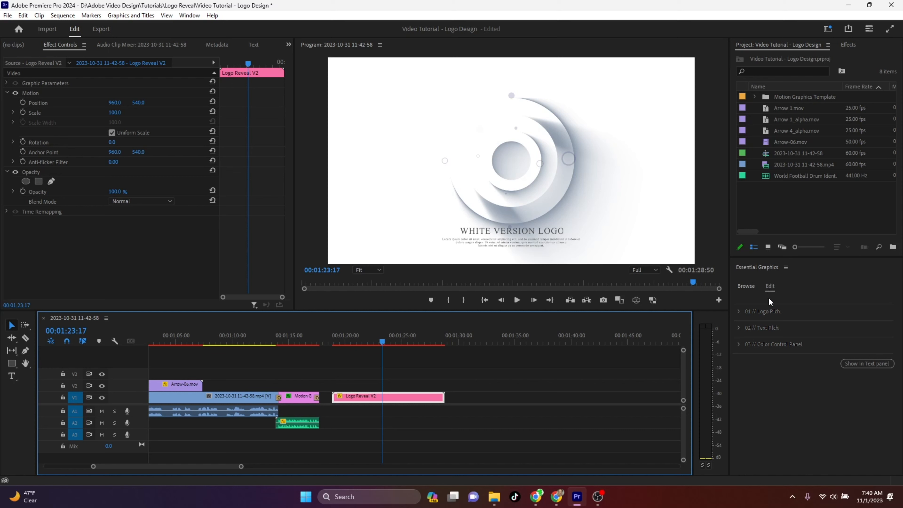
- Replace the template's logo placeholder with the CS Alexander Studios Seahorsefly image from the Video Content folder on the Desktop
left_click(774, 289)
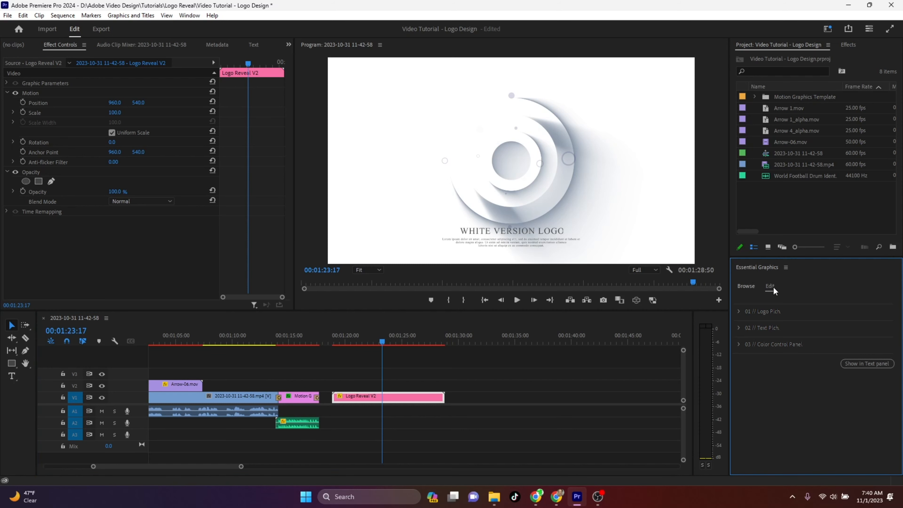
left_click(739, 312)
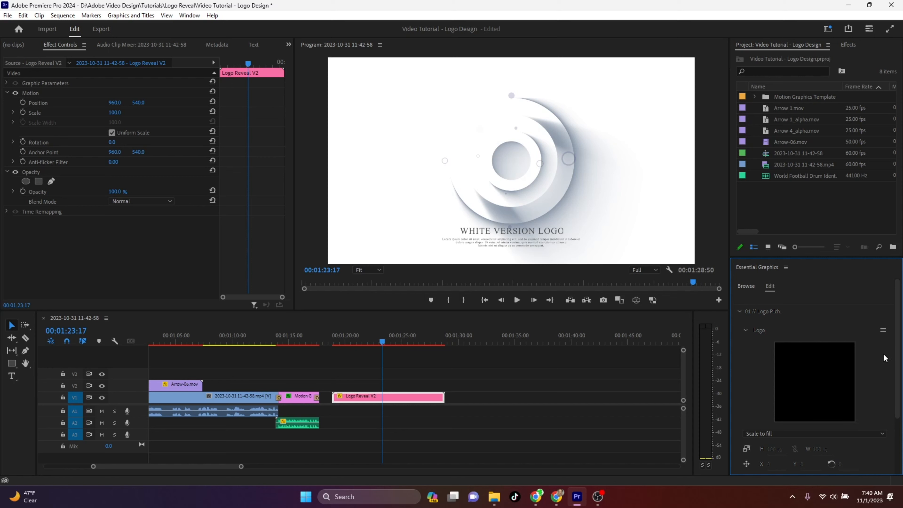
left_click(884, 331)
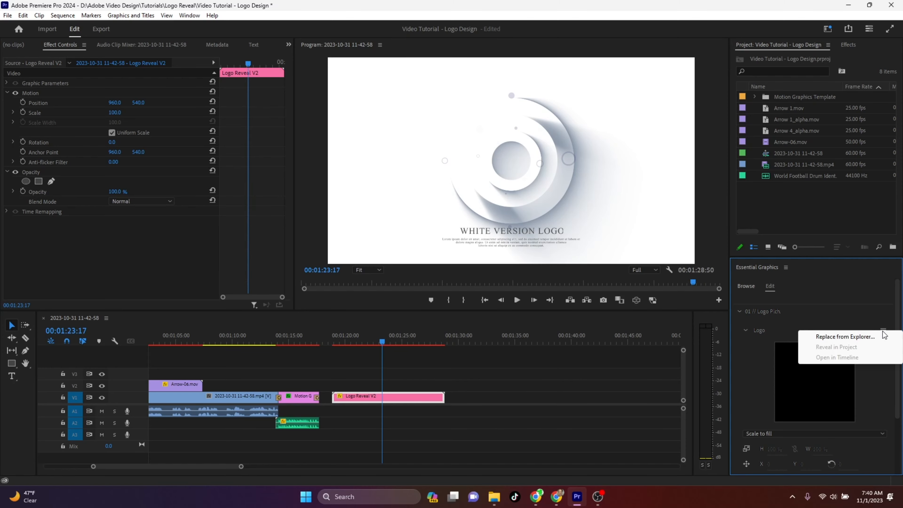
left_click(865, 338)
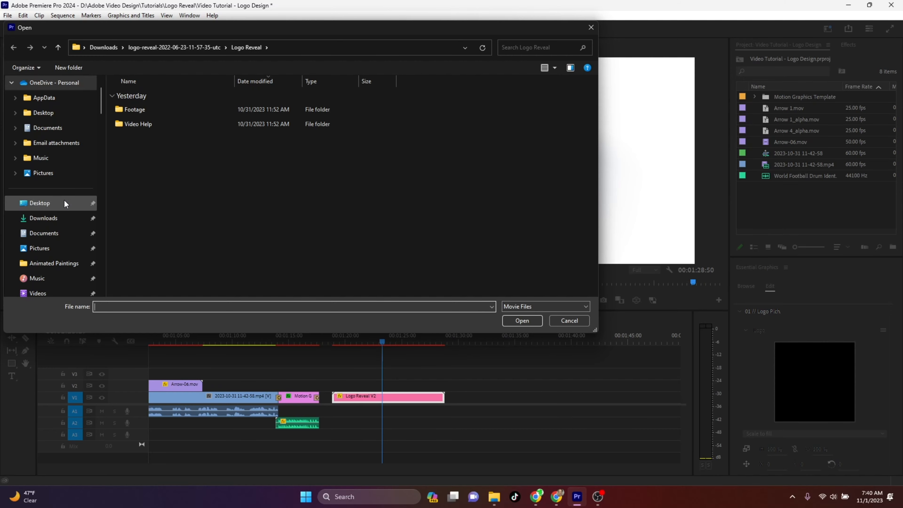
left_click(39, 208)
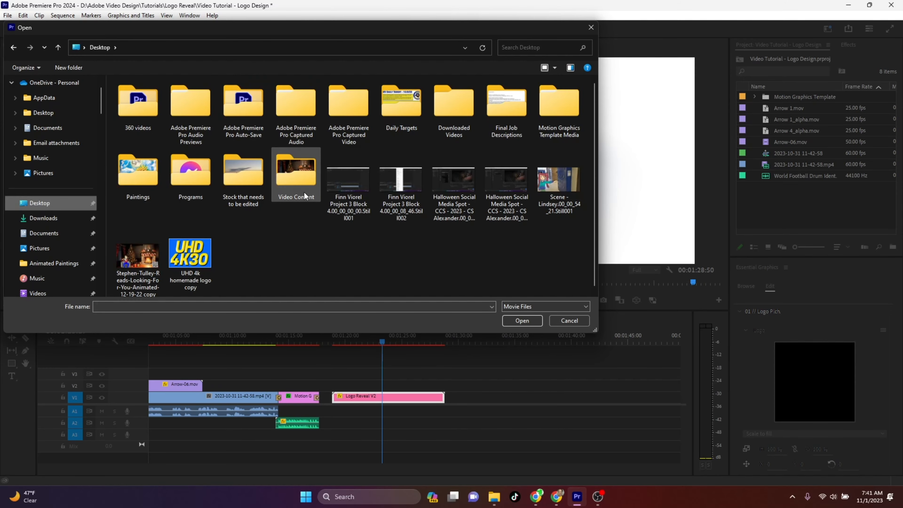
double_click(299, 185)
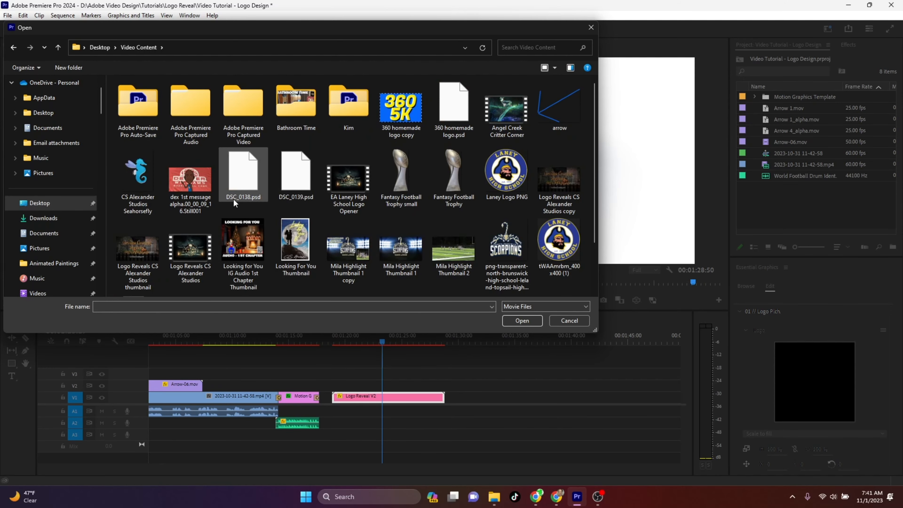
left_click(140, 185)
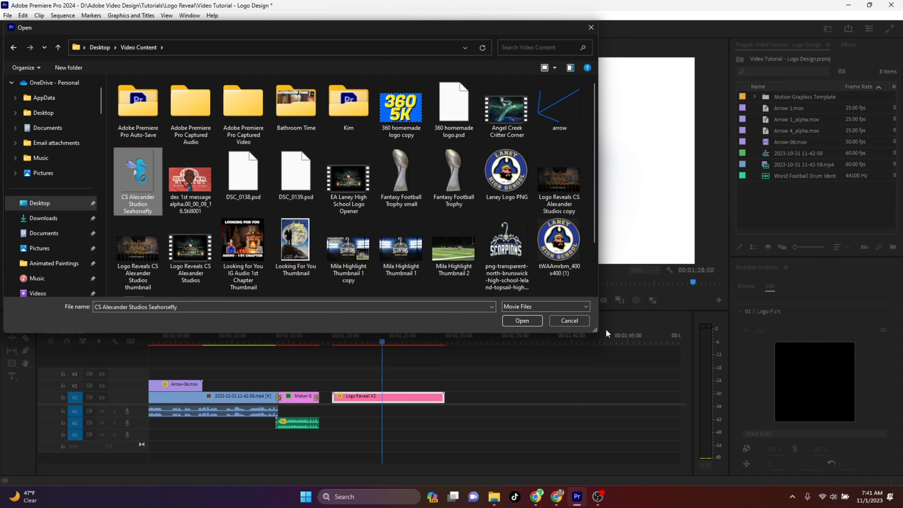
left_click(521, 321)
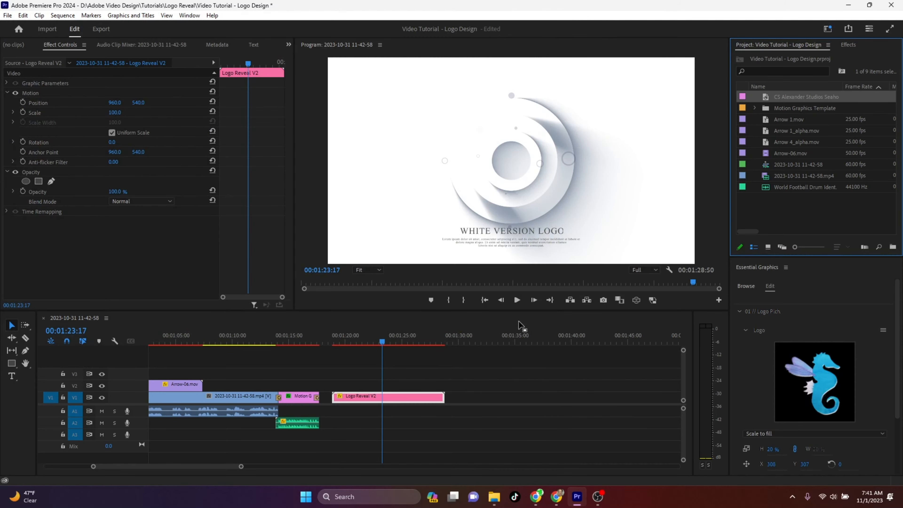
- Set the logo's scaling to Scale to fit and scrub through the Logo Reveal V2 clip to preview it
scroll(875, 318, "down", 3)
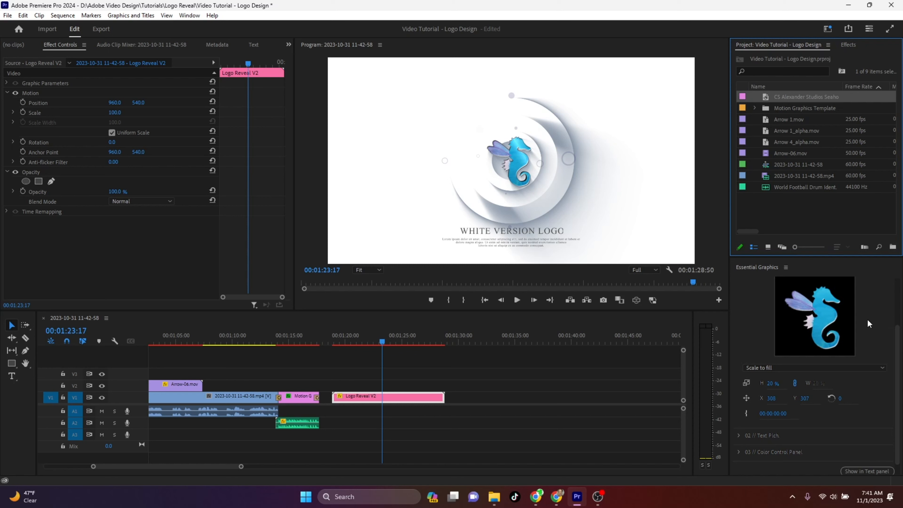
left_click(784, 368)
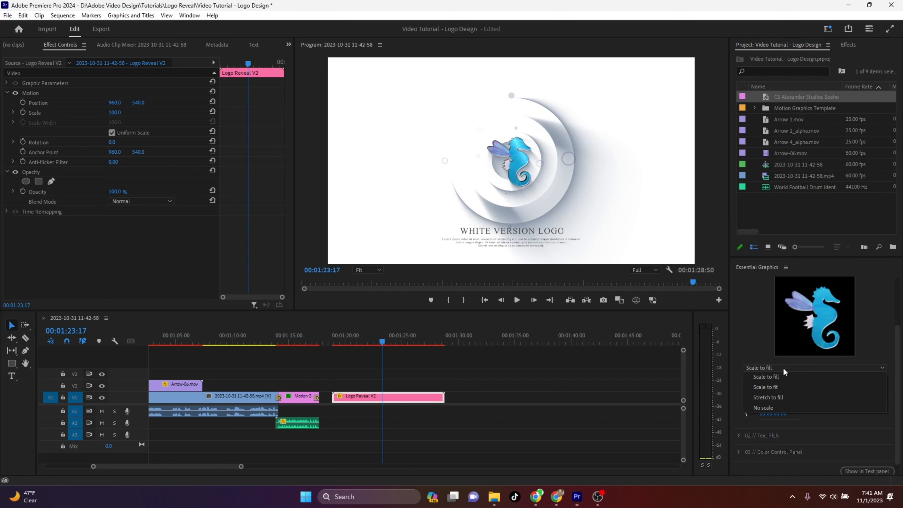
left_click(777, 389)
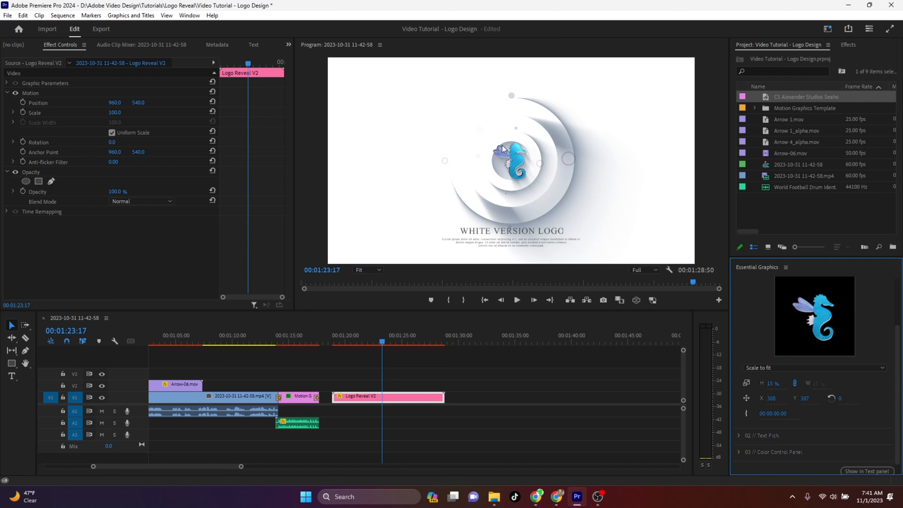
left_click_drag(383, 343, 345, 342)
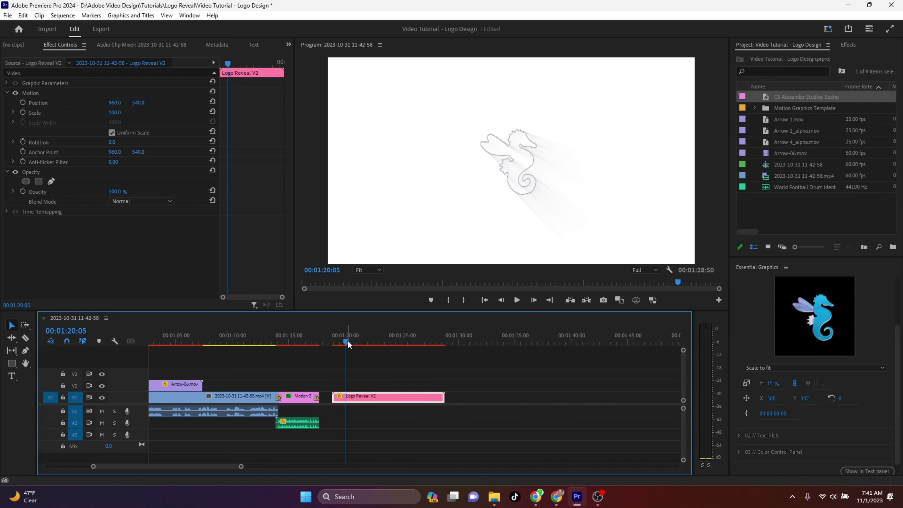
left_click_drag(348, 340, 405, 340)
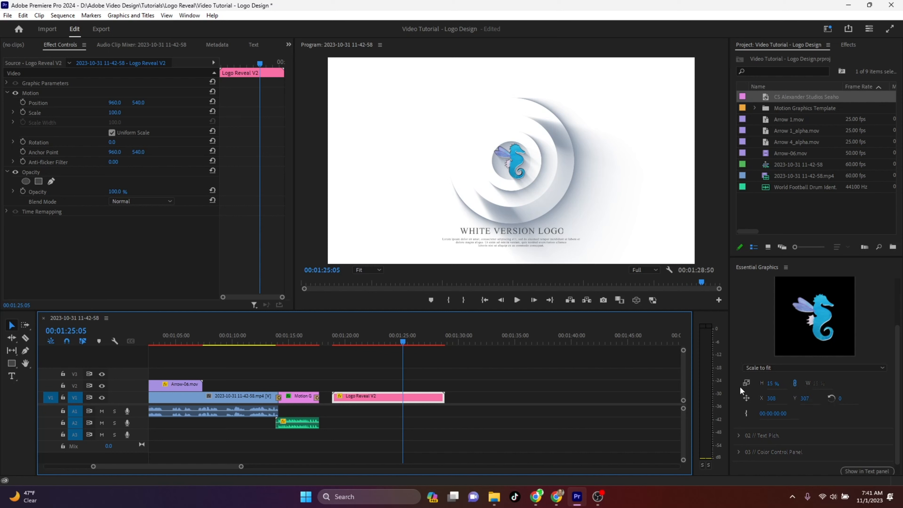
- Try a larger logo scale and a shifted horizontal position, restoring both to their previous values
left_click(771, 384)
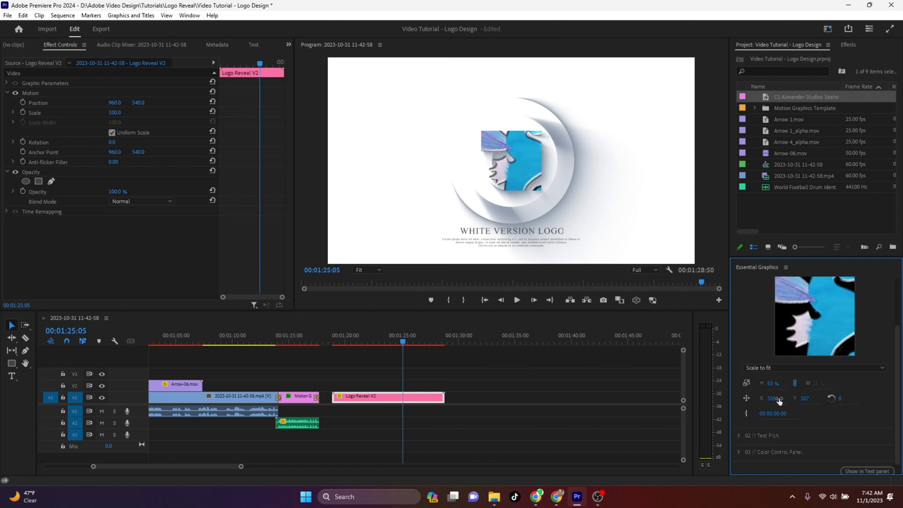
key("ctrl+z")
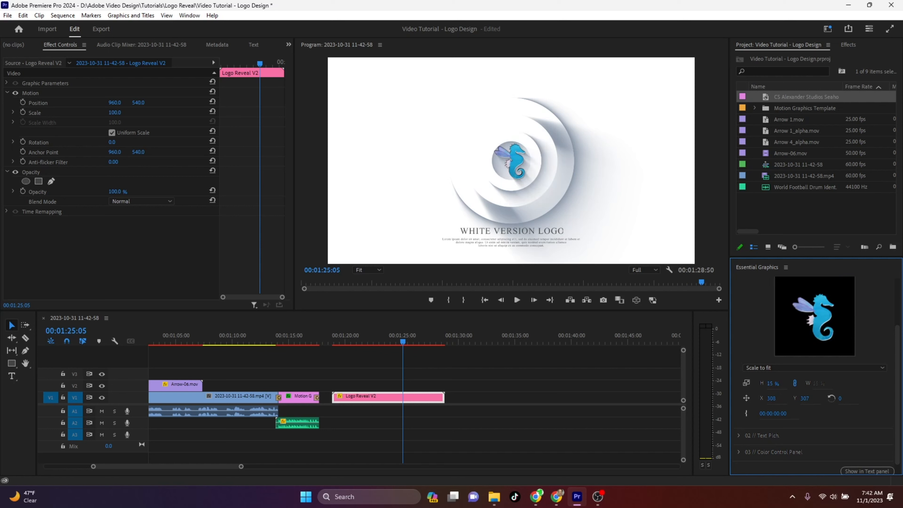
left_click_drag(778, 402, 775, 402)
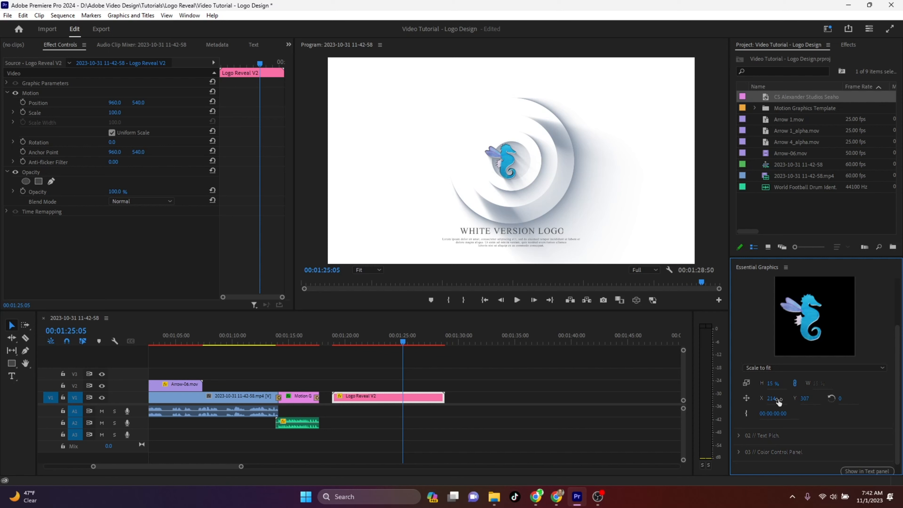
left_click_drag(778, 402, 780, 401)
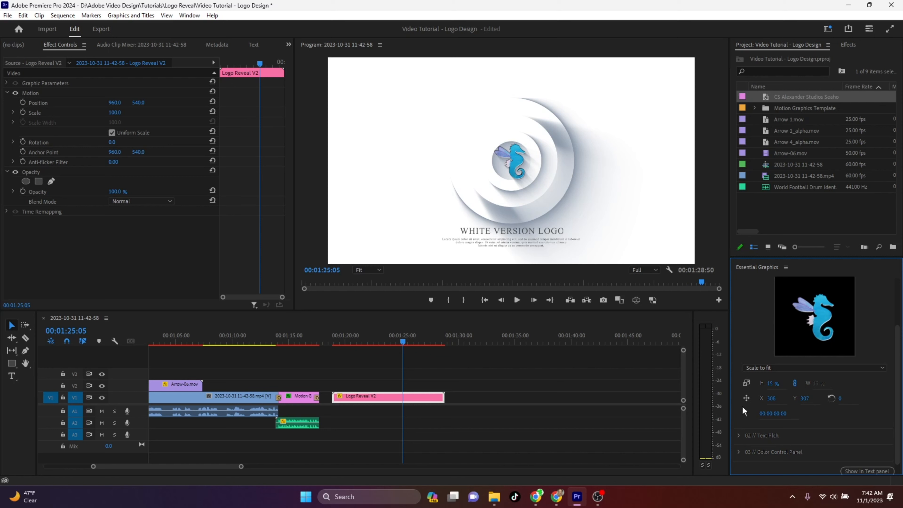
- Reveal the template's text settings and set Text 01 to "CS Alexander Studios"
left_click(738, 433)
scroll(811, 412, "down", 4)
scroll(812, 411, "down", 1)
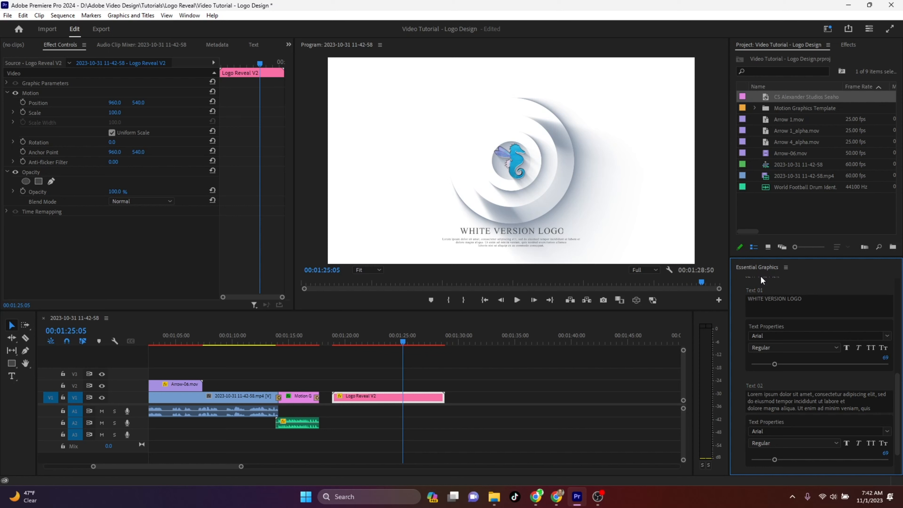
left_click(797, 301)
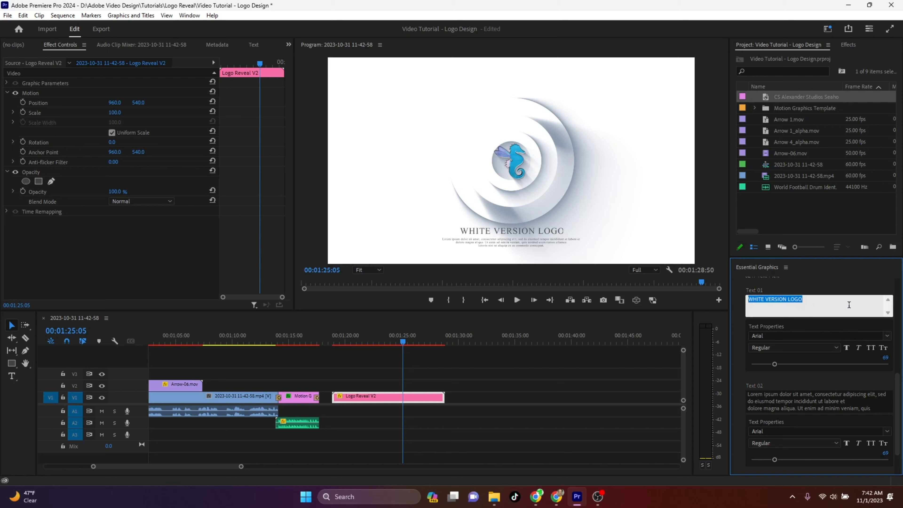
type("CS")
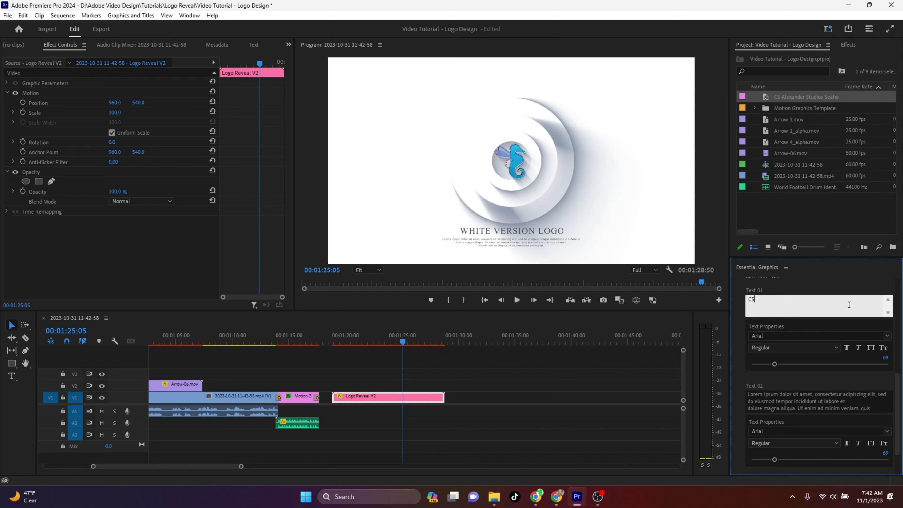
type(" Alexander Studios")
left_click(737, 320)
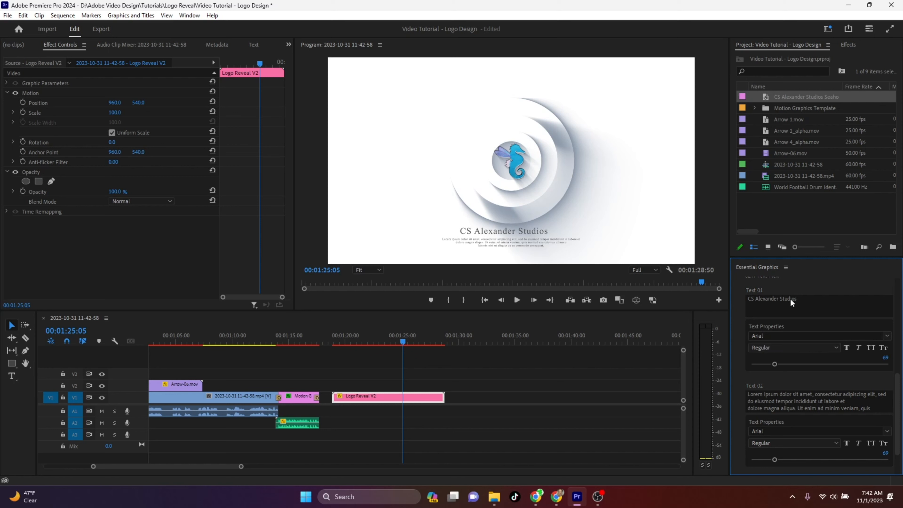
- Rewrite Text 01 in capitals as "CS ALEXANDER STUDIOS" and set its font size to 60
left_click(800, 299)
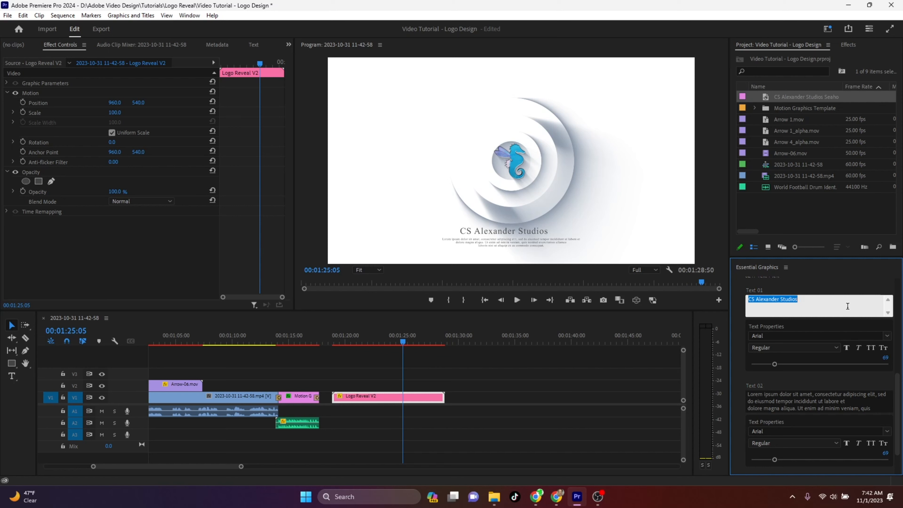
type("CS ALEXANDER STUDIOS")
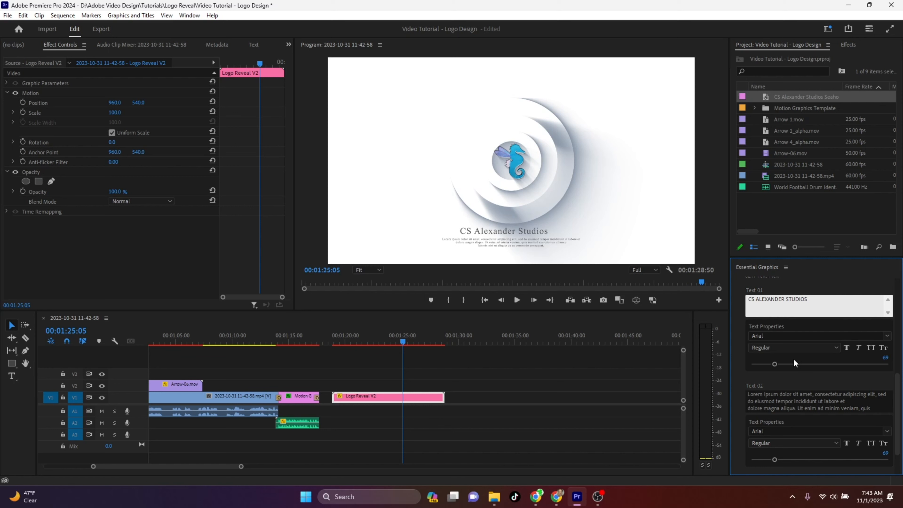
left_click(741, 331)
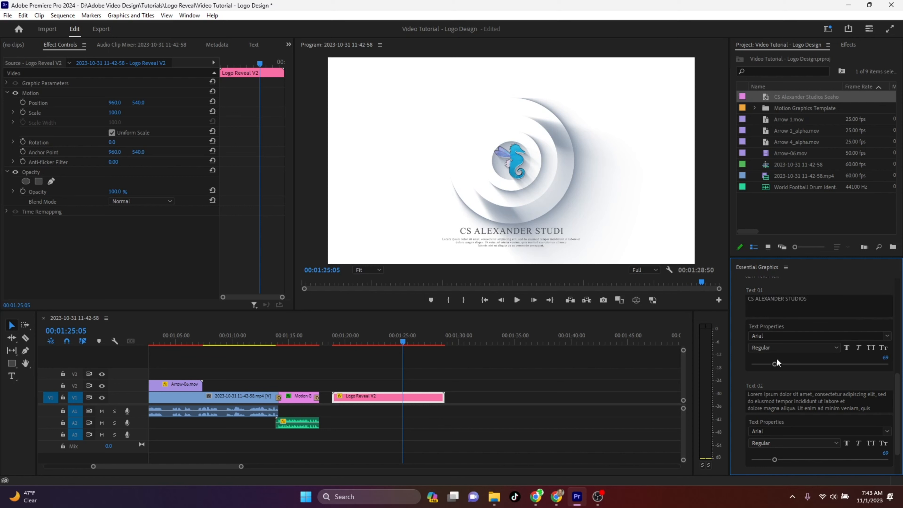
left_click_drag(775, 364, 772, 366)
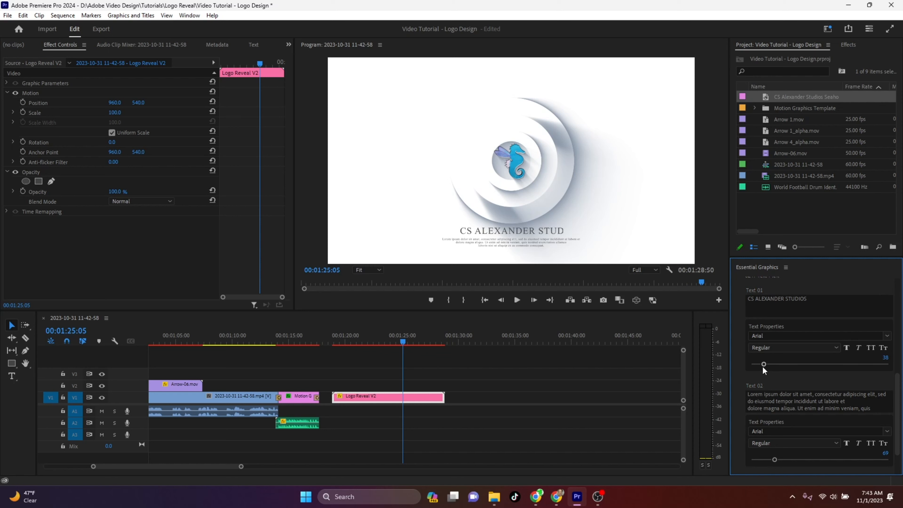
left_click_drag(762, 367, 766, 366)
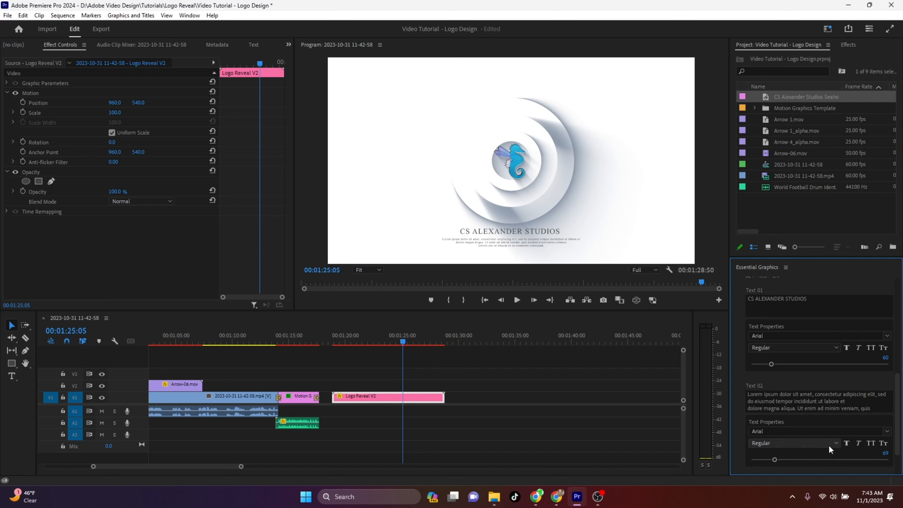
- Replace the placeholder paragraph in Text 02 with "CSAlexanderStudios.com"
left_click(877, 411)
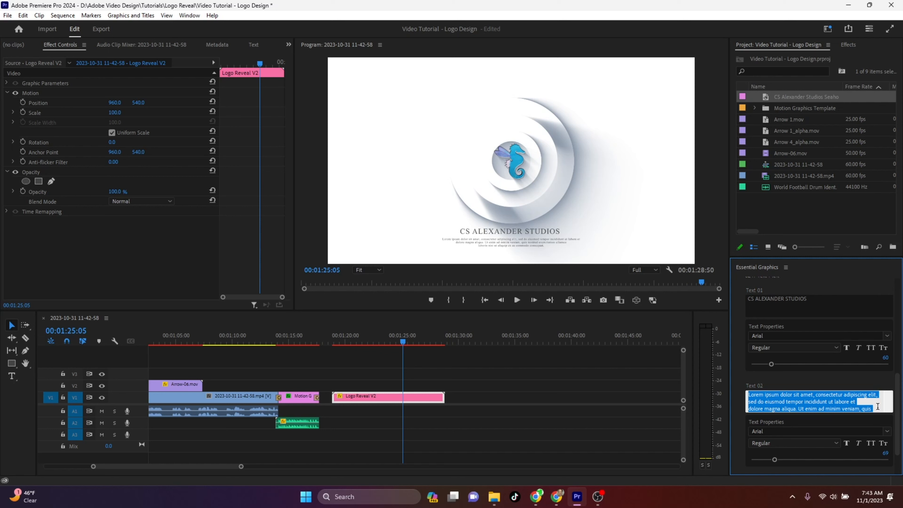
type("cs")
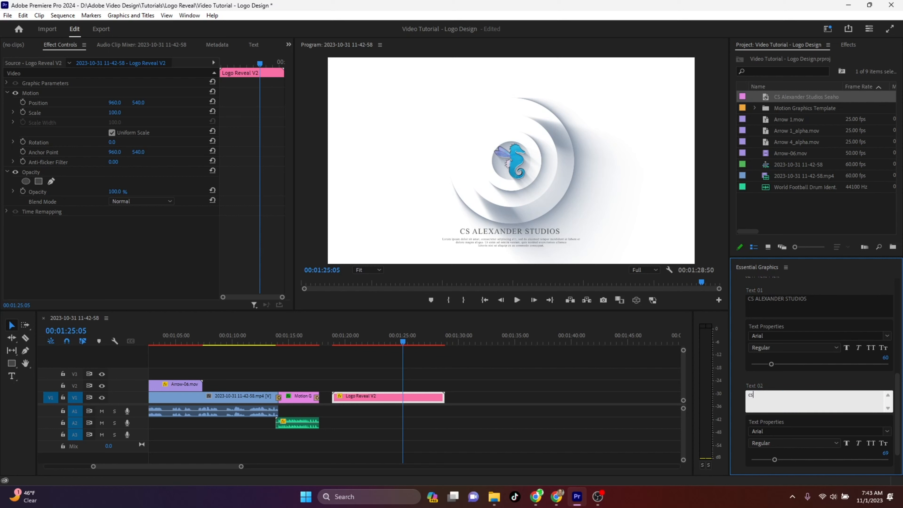
type("aLEXANDERsTUDIOS")
key("BackSpace")
key("BackSpace")
key("BackSpace")
key("BackSpace")
key("BackSpace")
key("BackSpace")
key("BackSpace")
key("BackSpace")
key("BackSpace")
key("BackSpace")
key("BackSpace")
key("BackSpace")
key("BackSpace")
key("BackSpace")
key("BackSpace")
key("BackSpace")
key("BackSpace")
key("BackSpace")
type("CSAlexanderS")
type("ios.com")
left_click(791, 384)
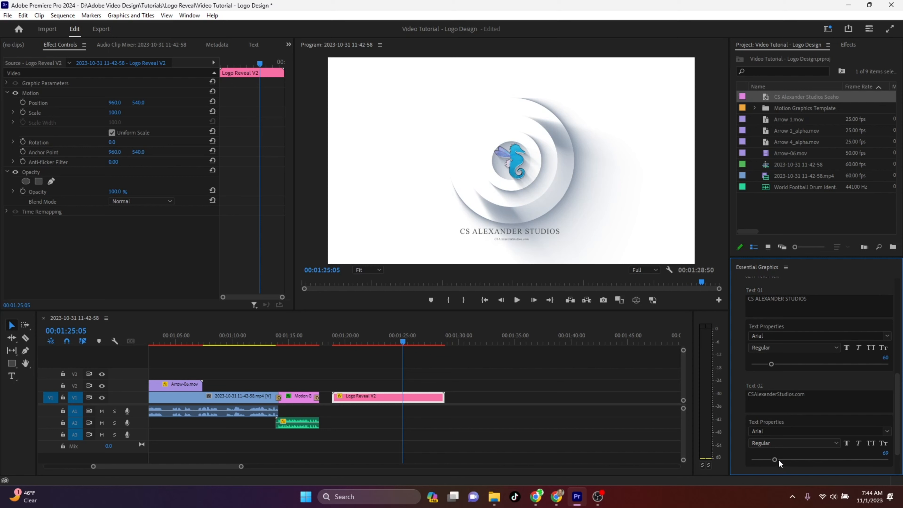
- Enlarge the Text 02 website line to a font size of 122
left_click_drag(775, 460, 809, 461)
left_click(842, 460)
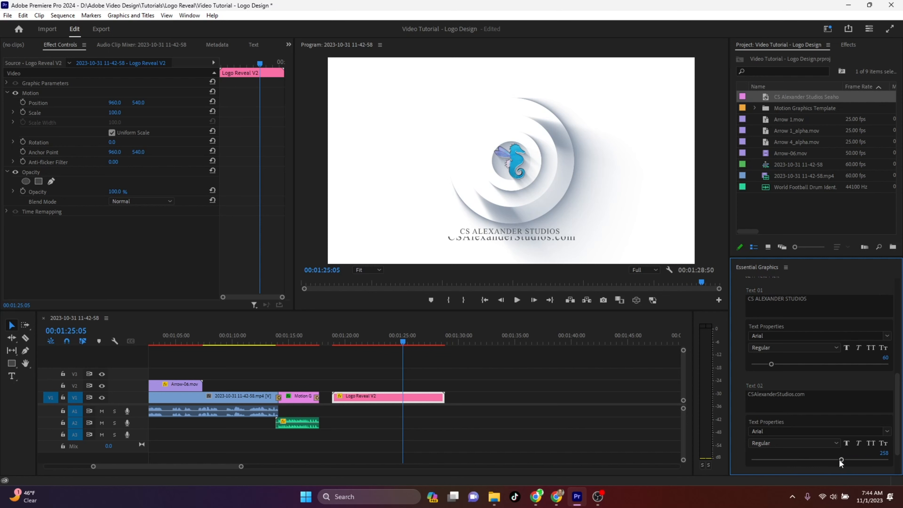
left_click(821, 460)
left_click_drag(820, 460, 794, 464)
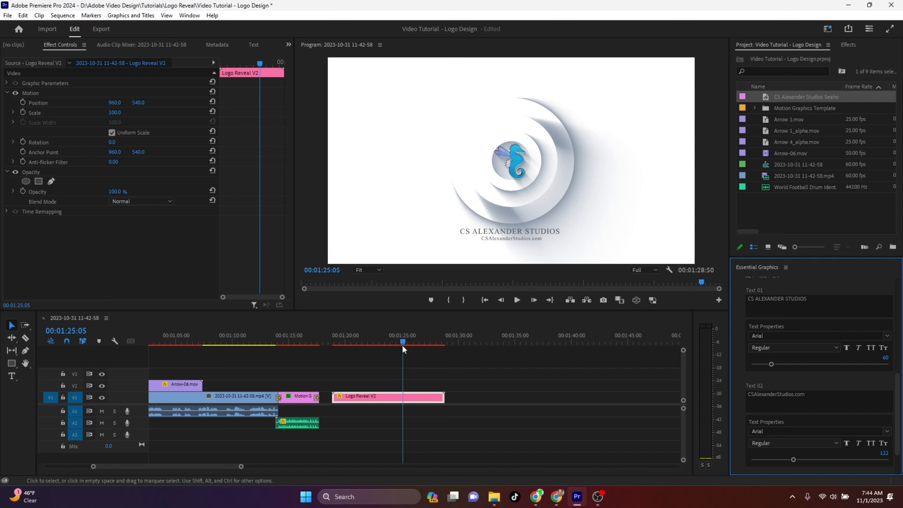
- Start exporting the sequence and name the output file "Logo Reveal - You Name - Your Block"
mouse_move(404, 343)
left_mouse_down()
mouse_move(339, 344)
mouse_move(427, 343)
mouse_move(388, 344)
left_mouse_up()
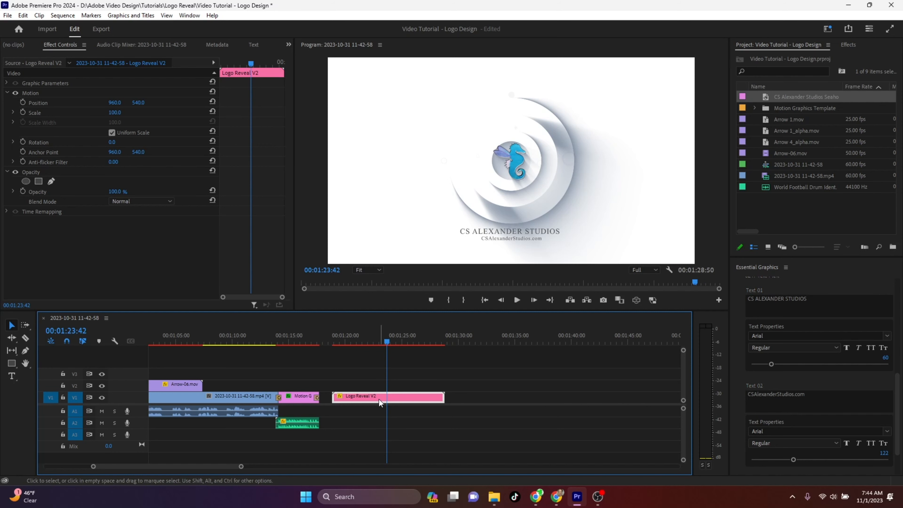
left_click(101, 30)
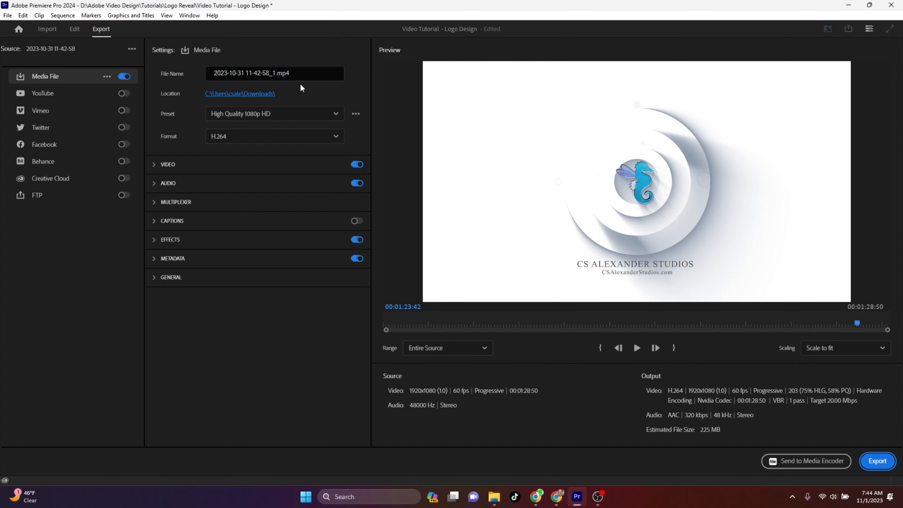
left_click(297, 73)
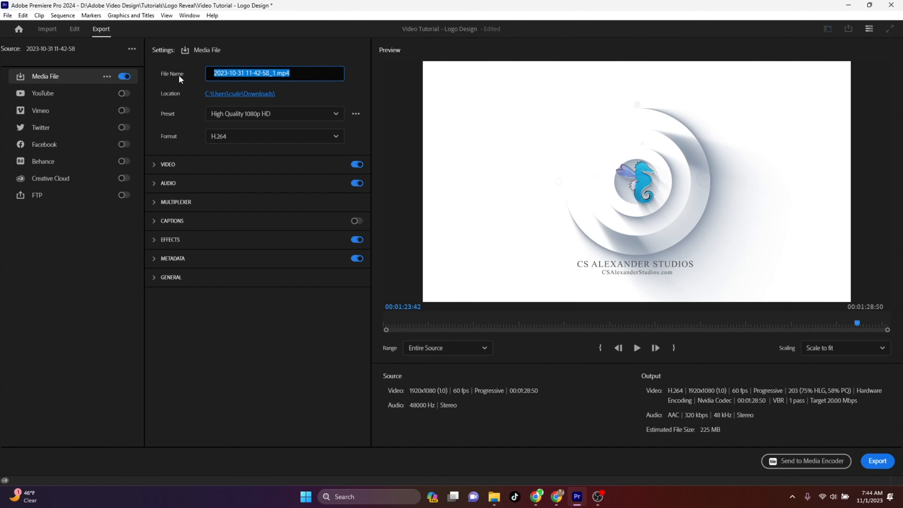
type("Logo ")
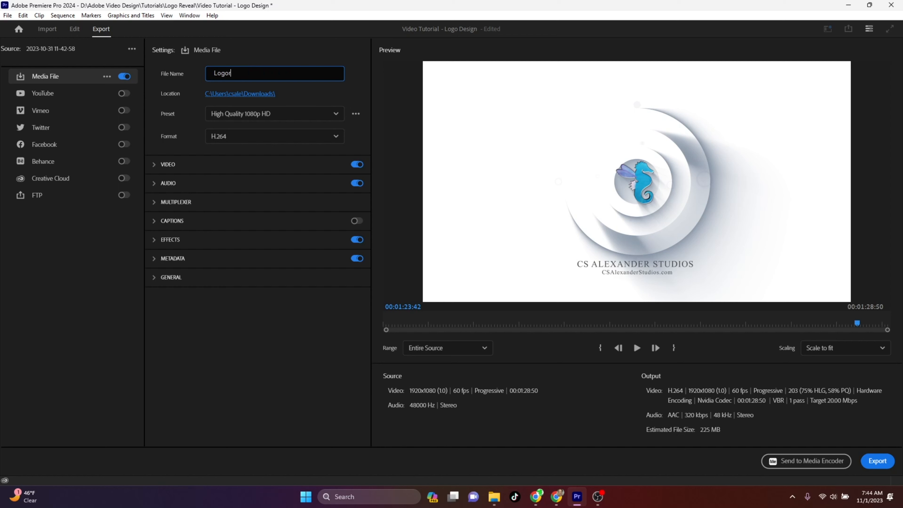
type("Reveal - You Name - Your Block")
- Set the export location to the Tutorials folder inside Adobe Video Design on the LaCie (D:) drive
left_click(229, 96)
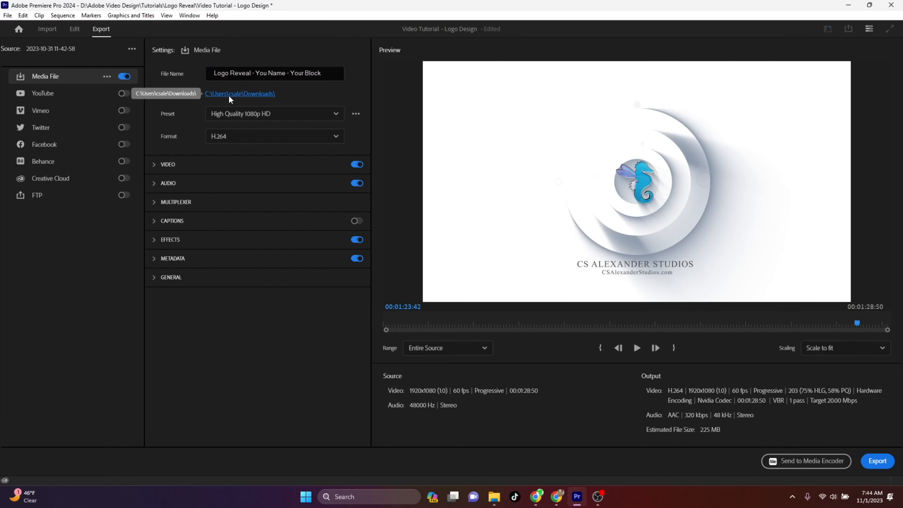
left_click(229, 94)
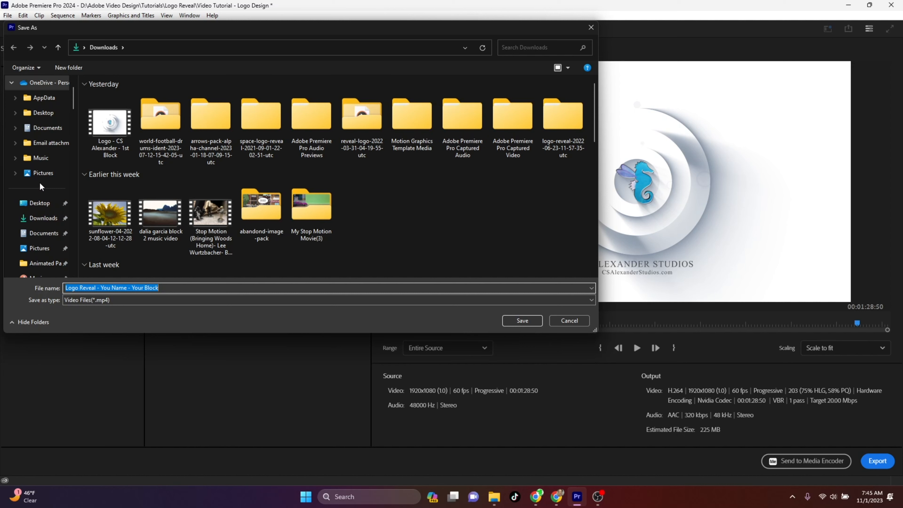
scroll(41, 184, "up", 1)
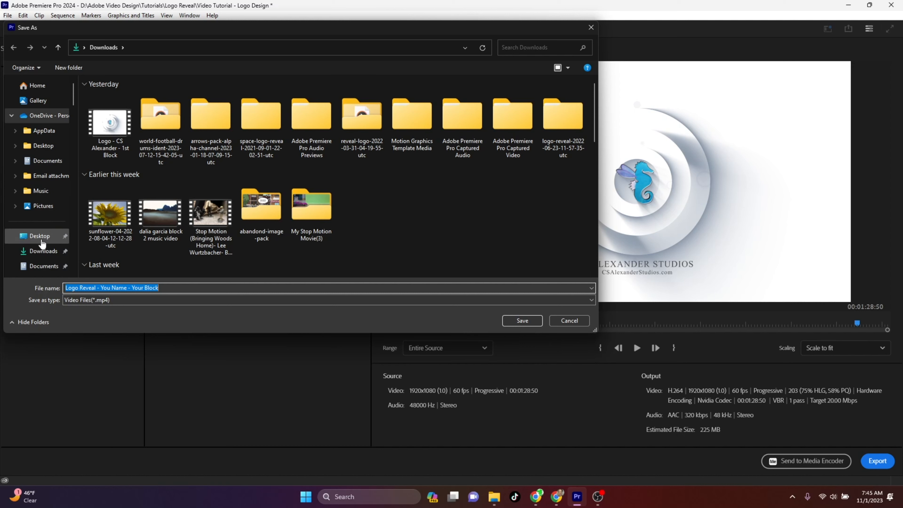
scroll(41, 233, "down", 5)
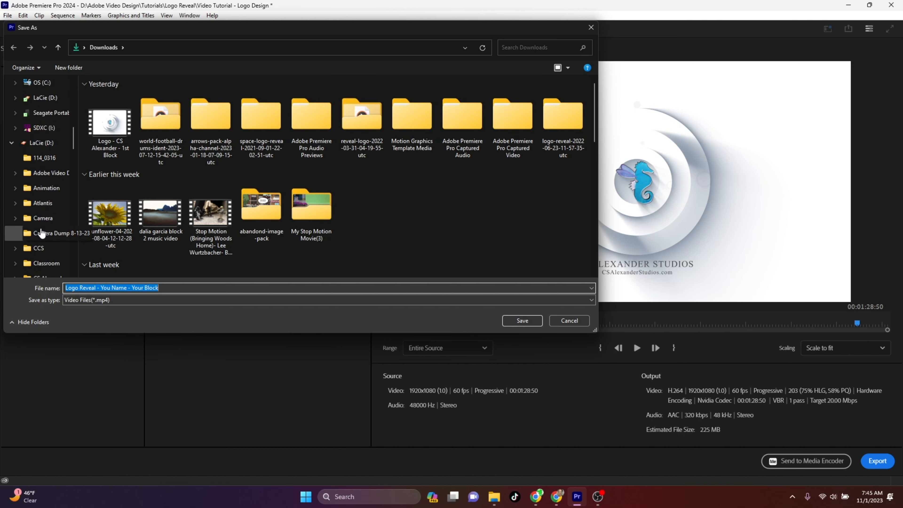
left_click(51, 174)
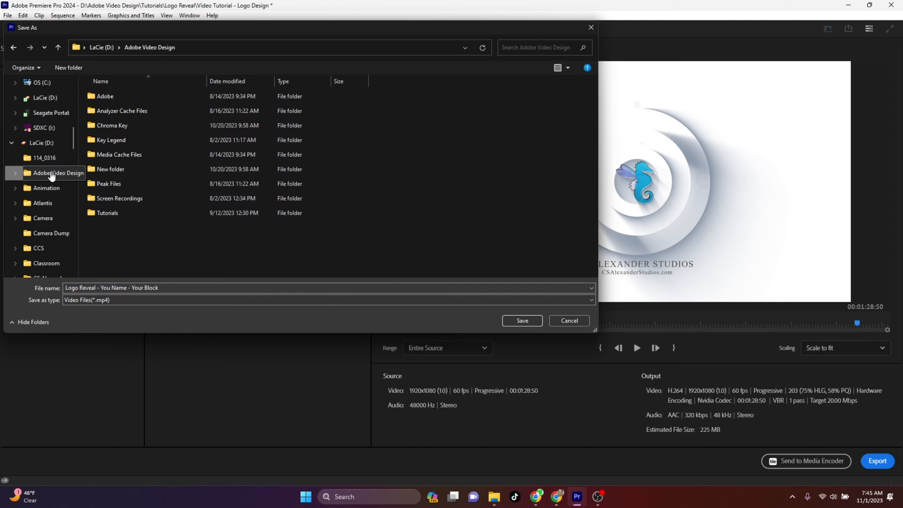
double_click(108, 213)
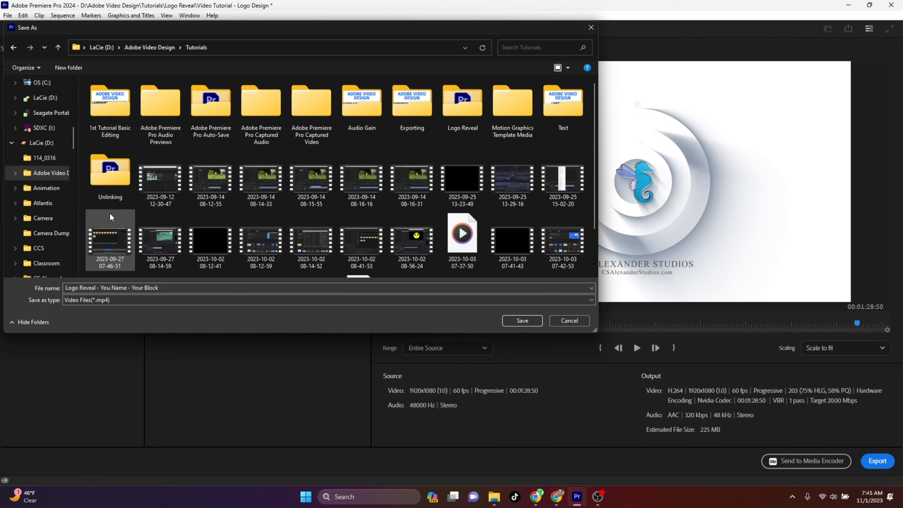
scroll(238, 244, "down", 2)
scroll(239, 244, "up", 2)
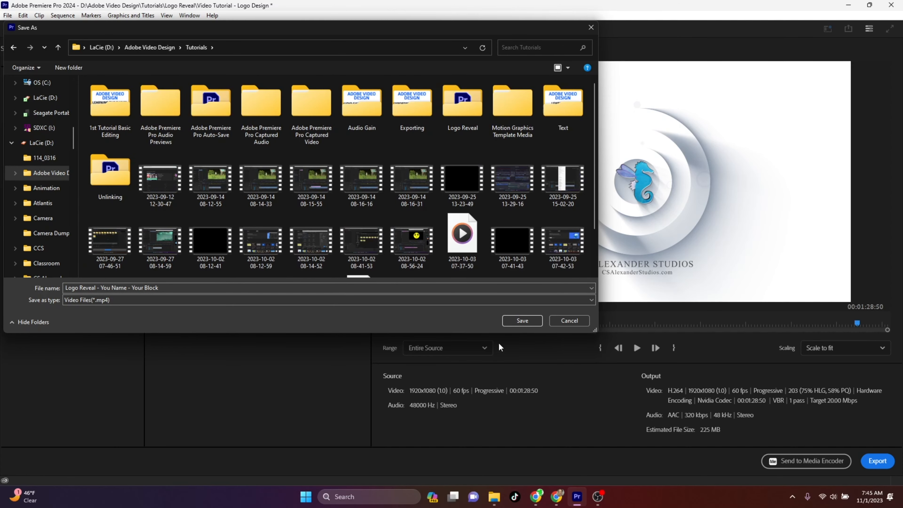
left_click(521, 321)
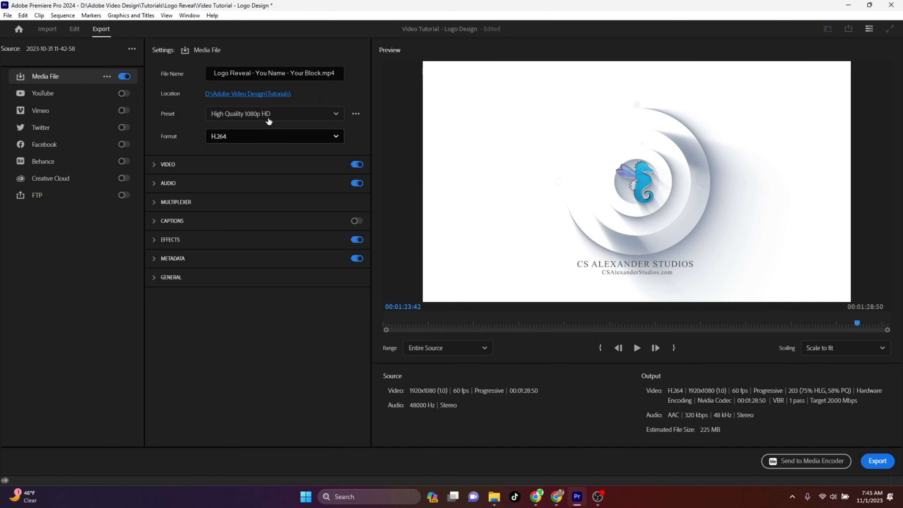
- Choose the High Quality 2160p 4K preset and export the video
left_click(274, 115)
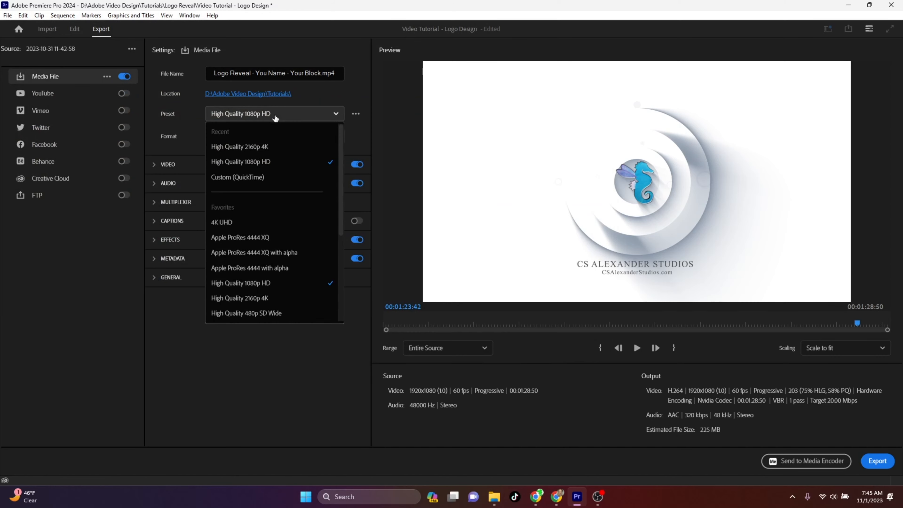
left_click(244, 148)
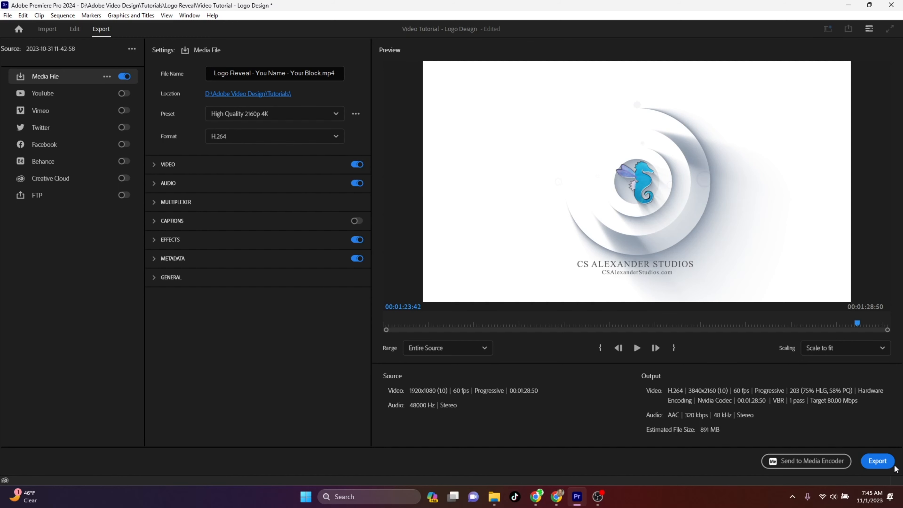
left_click(876, 461)
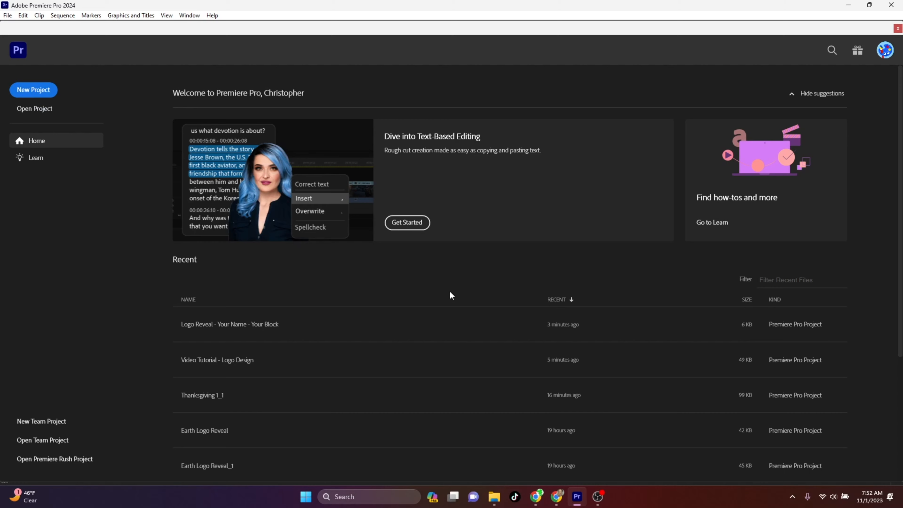
left_click(137, 16)
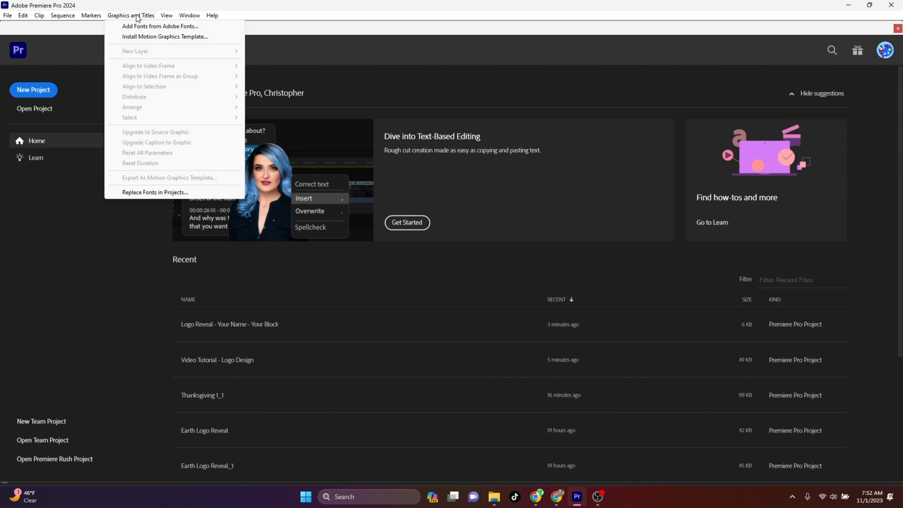
left_click(135, 37)
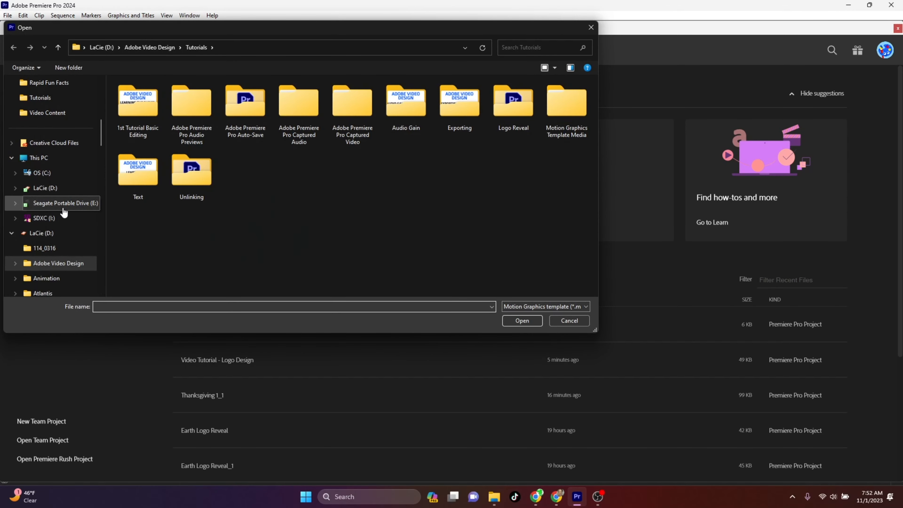
scroll(64, 212, "up", 5)
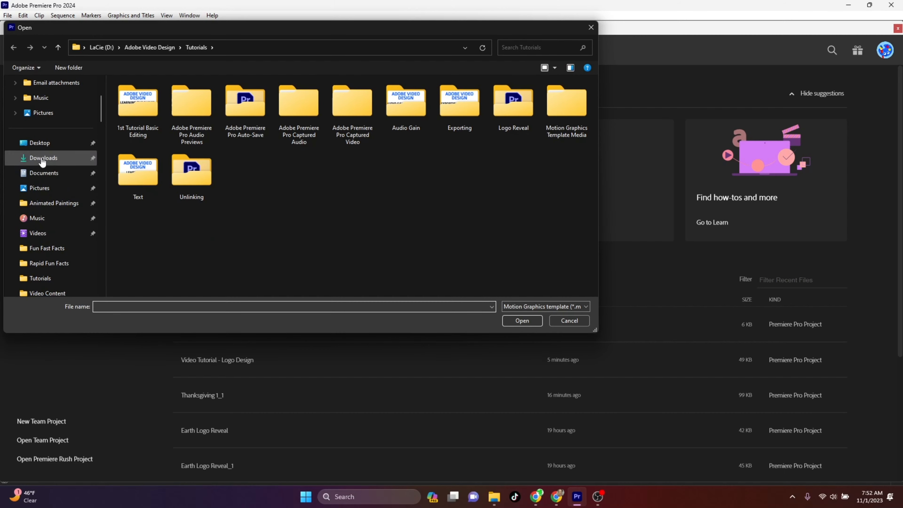
left_click(47, 158)
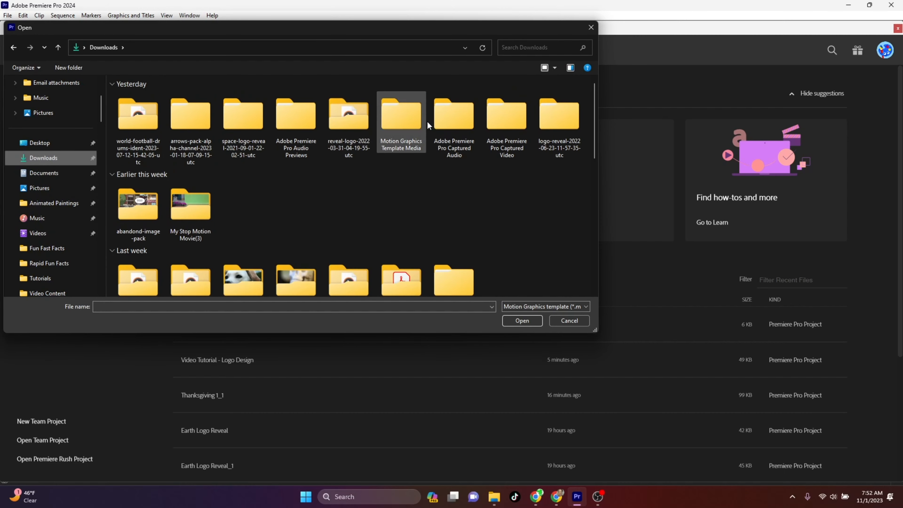
double_click(553, 117)
double_click(147, 111)
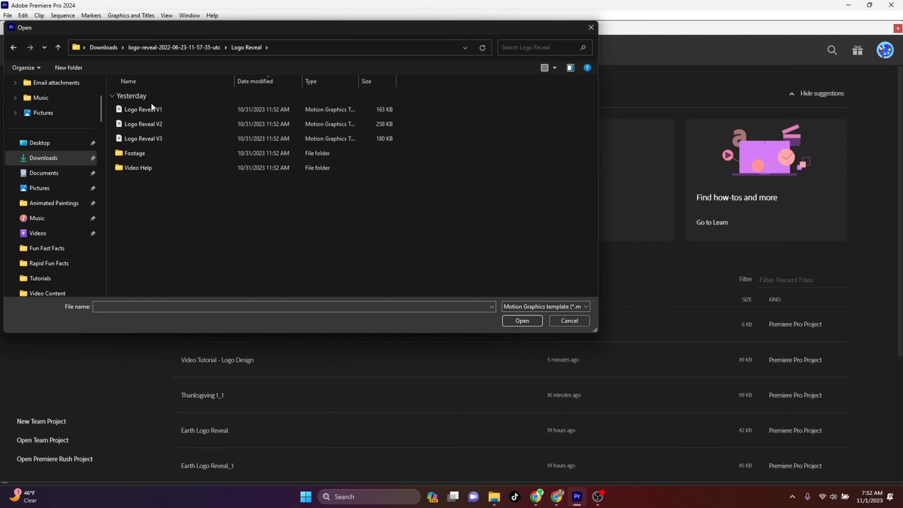
left_click(152, 111)
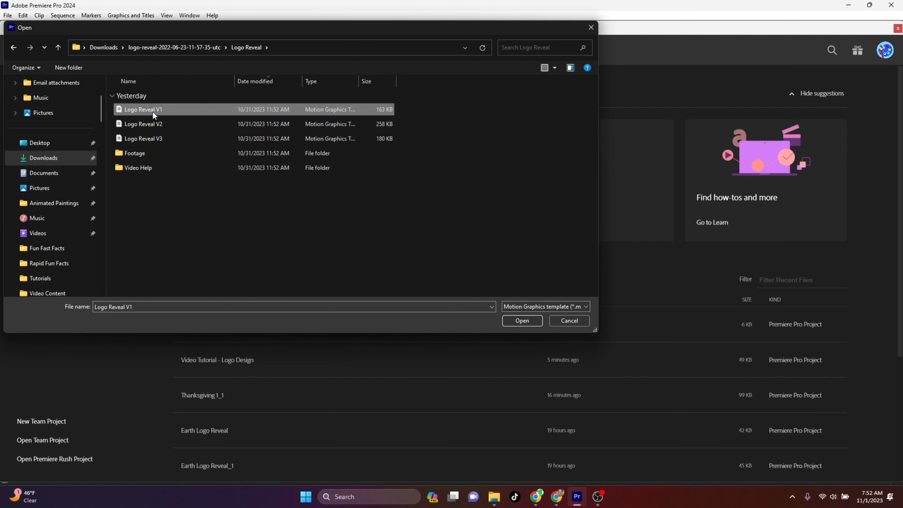
left_click(575, 320)
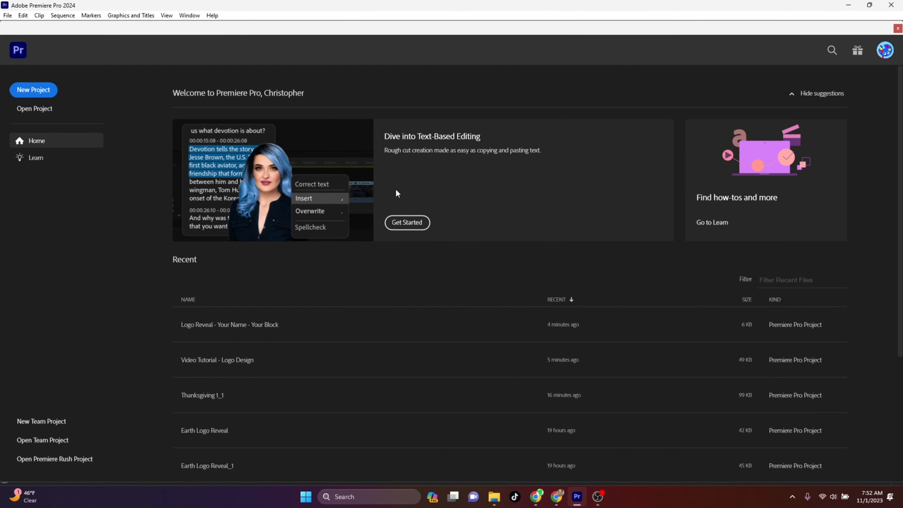
- Start a new project and name it "Logo Reveal - Your Name - Your Block"
left_click(34, 91)
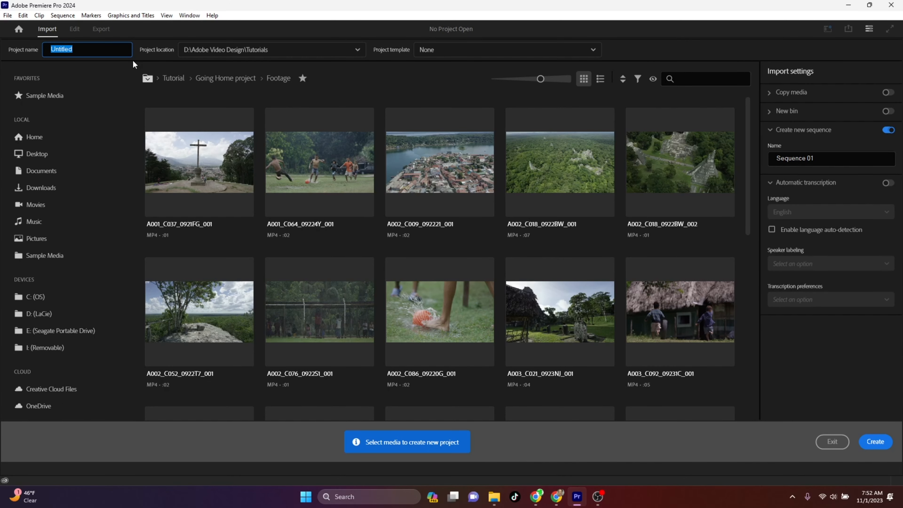
type("L")
key("BackSpace")
type("Logo ")
type("Reveal - ")
type("You")
type(" Rna")
key("BackSpace")
key("BackSpace")
key("BackSpace")
key("BackSpace")
type("r Name - Your Block")
- Create the project in D:\Adobe Video Design\Tutorials, replacing the existing project of the same name
left_click(215, 49)
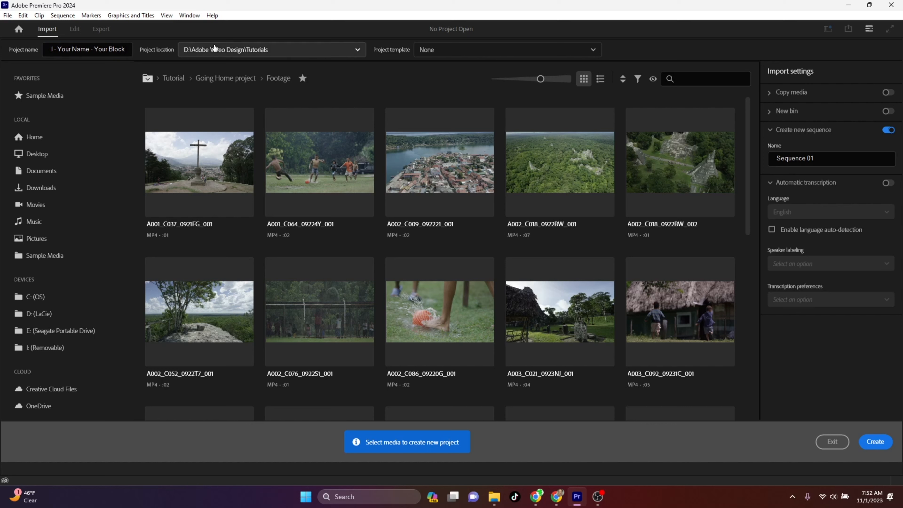
left_click(214, 53)
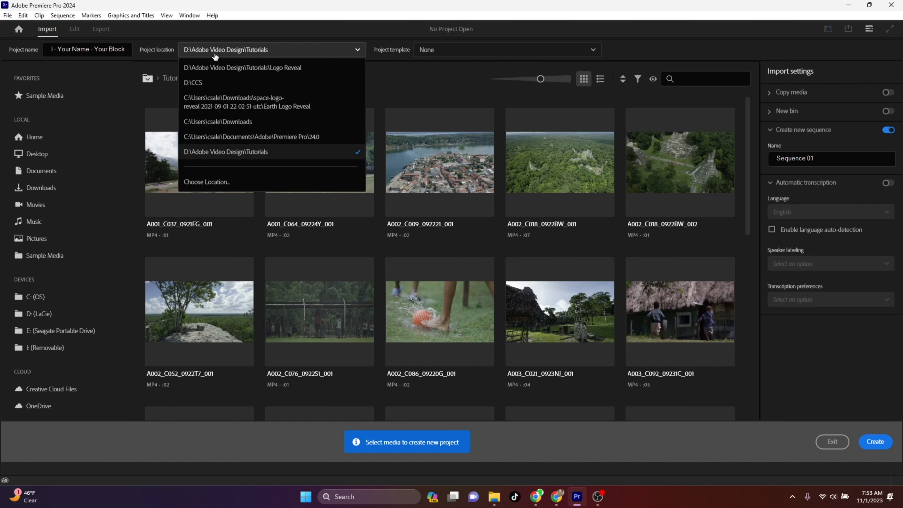
left_click(215, 185)
scroll(511, 326, "down", 1)
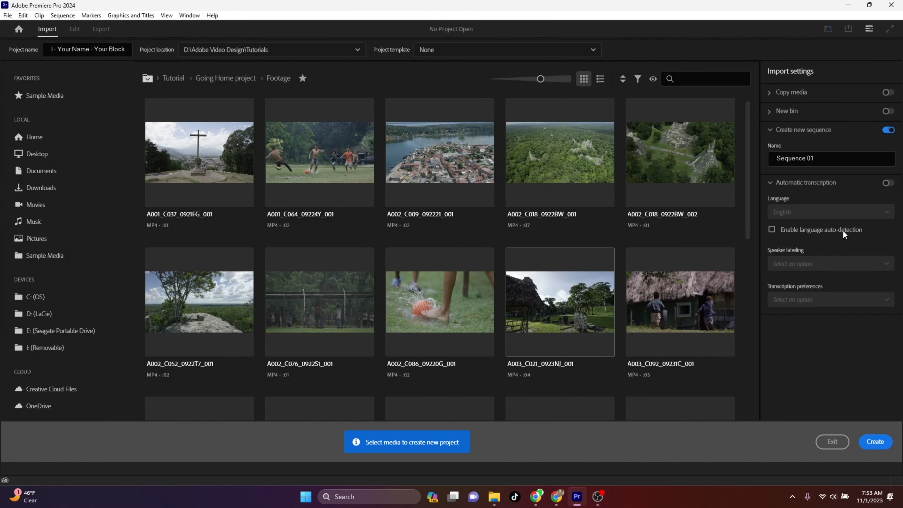
left_click(876, 442)
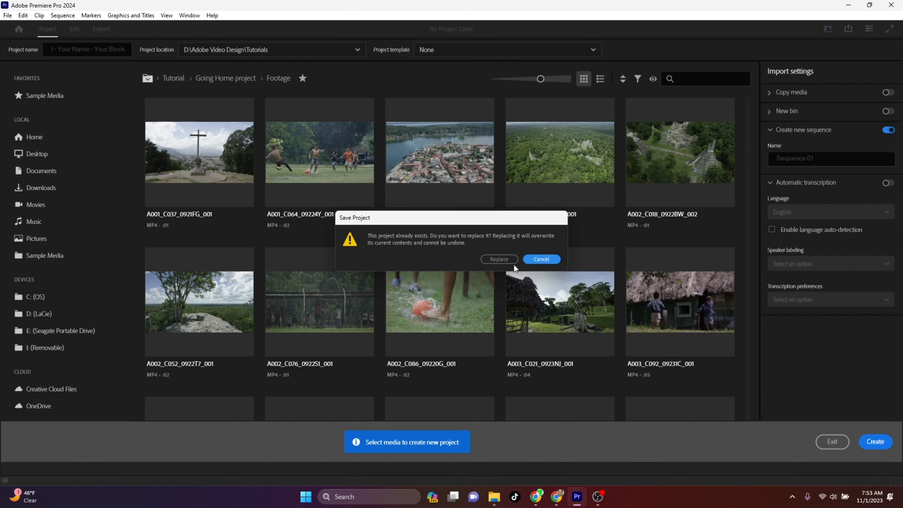
left_click(498, 261)
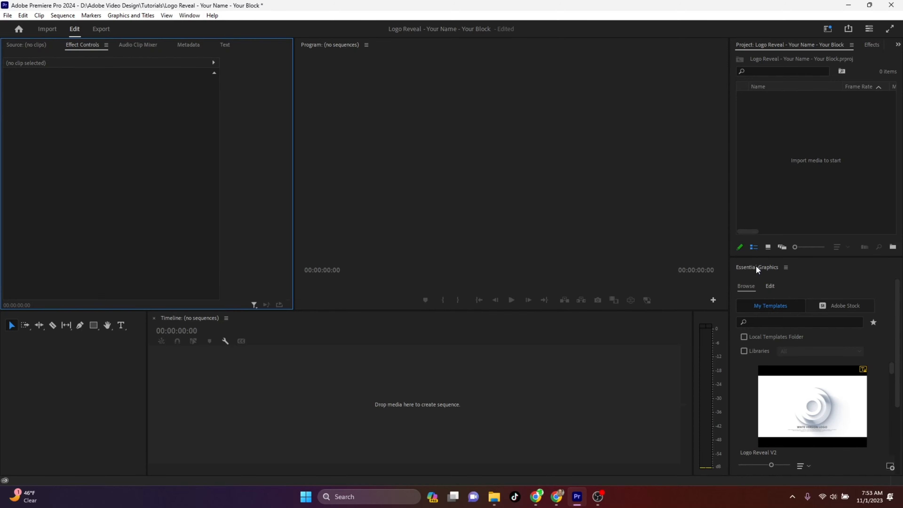
- Look through the installed motion graphics templates for the Logo Reveal versions
left_click(189, 16)
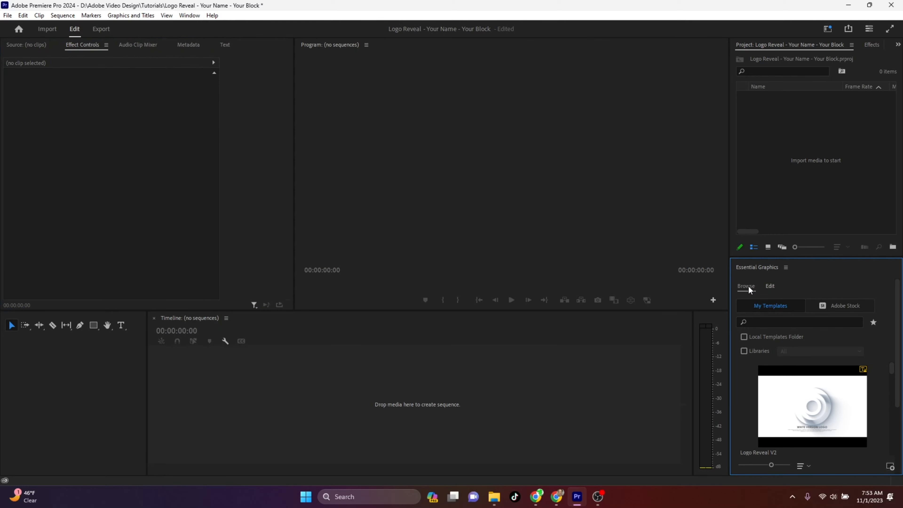
scroll(809, 405, "down", 3)
scroll(808, 407, "down", 5)
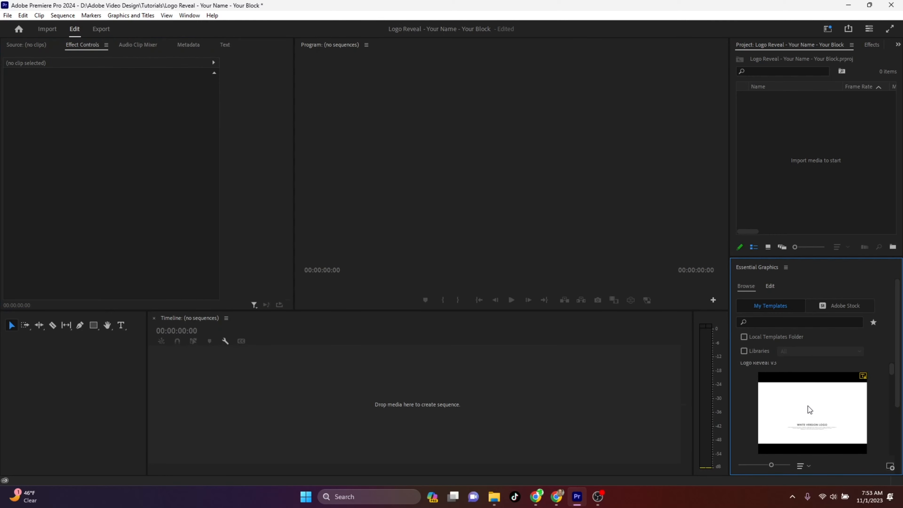
scroll(808, 407, "up", 4)
scroll(807, 404, "down", 3)
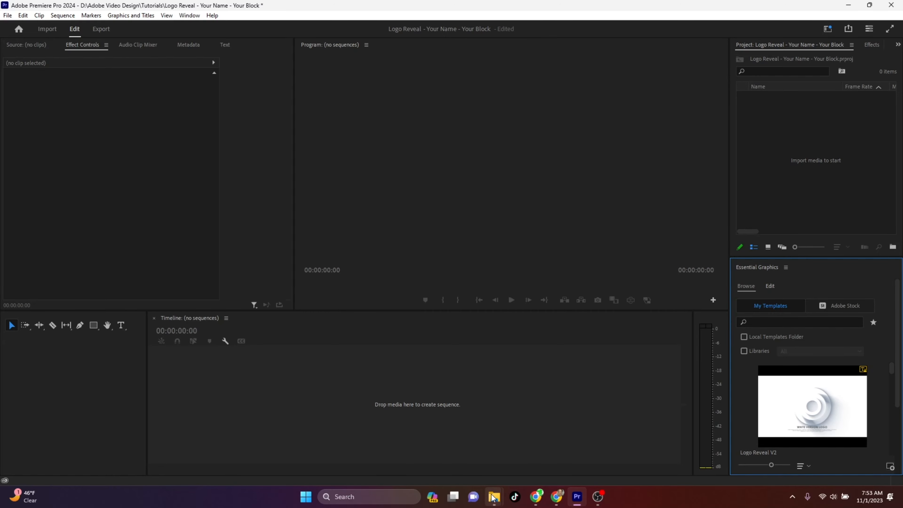
mouse_move(490, 500)
left_click(543, 450)
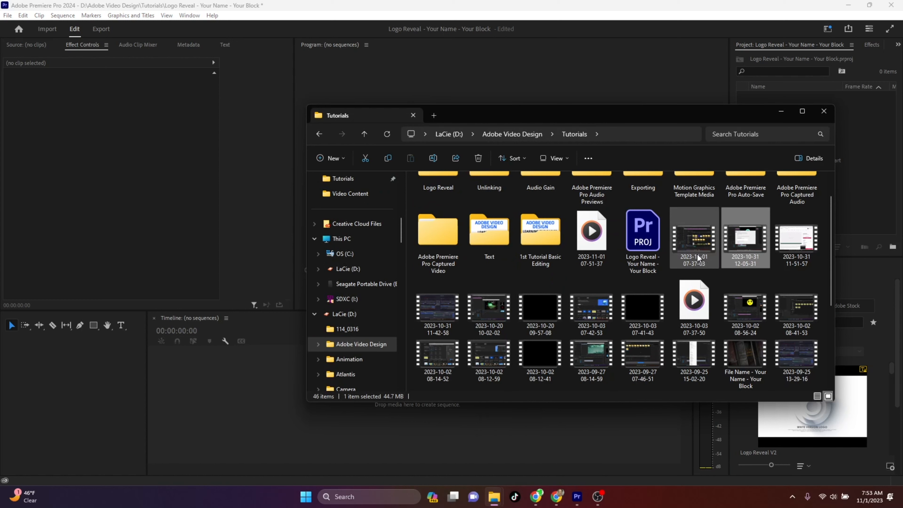
left_click_drag(698, 249, 393, 451)
left_click(292, 428)
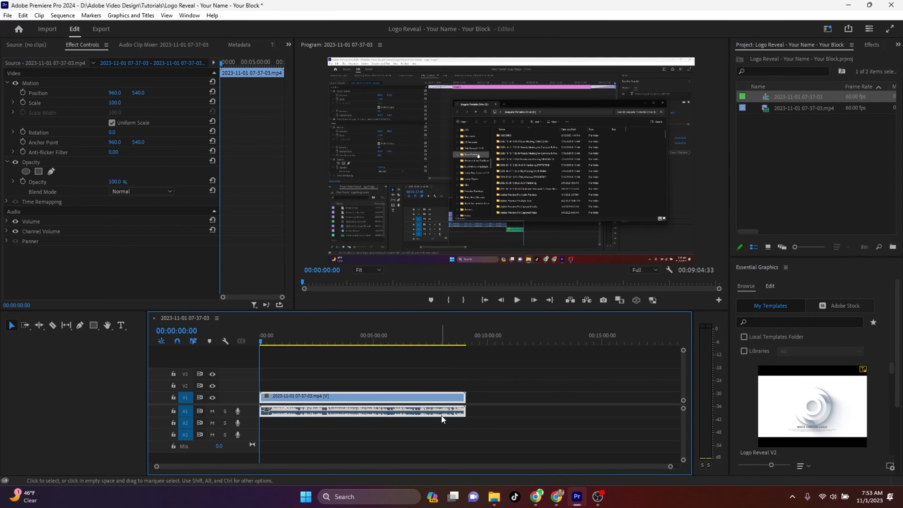
key("Delete")
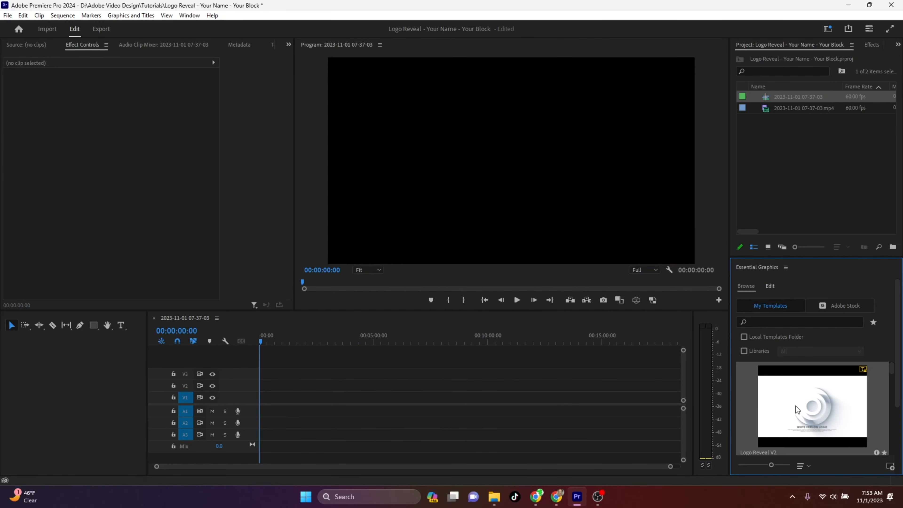
- Place the Logo Reveal V2 template at the start of track V1, changing the sequence settings to match, and preview the revealed logo
left_click_drag(795, 409, 263, 400)
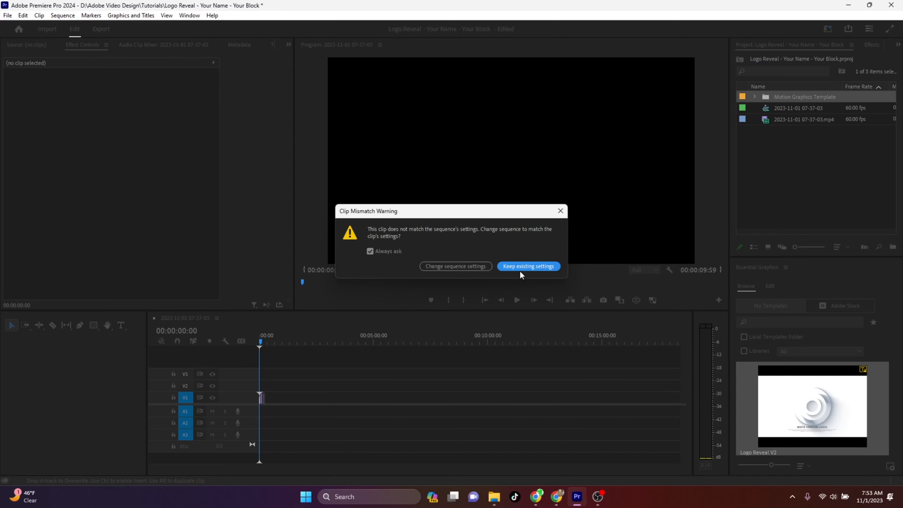
left_click(447, 267)
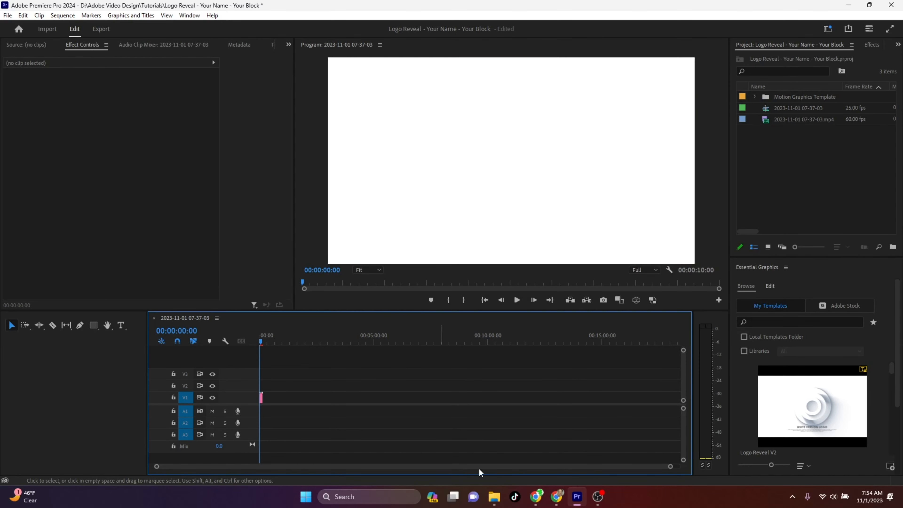
left_click_drag(670, 467, 498, 479)
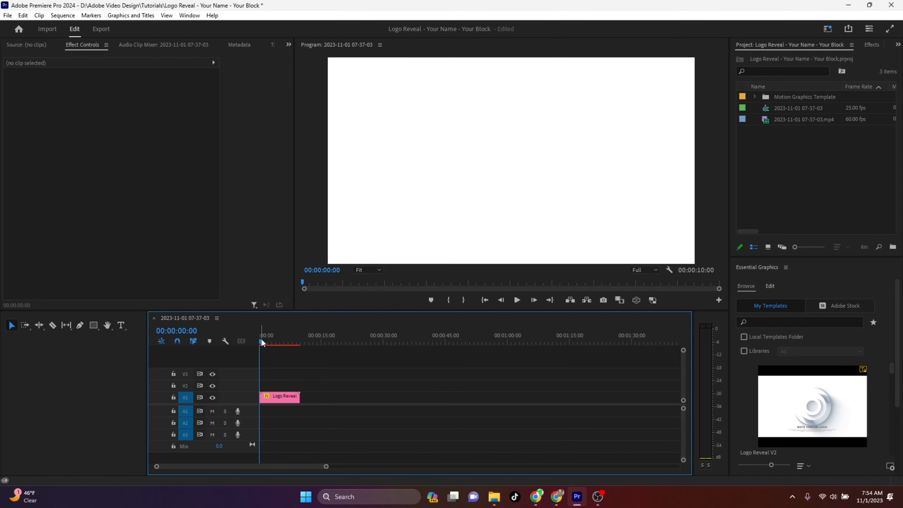
left_click_drag(262, 342, 282, 343)
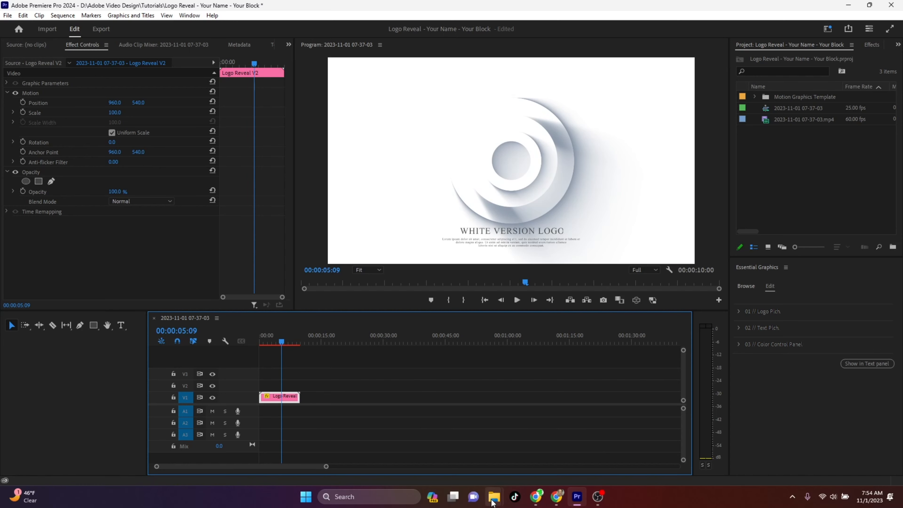
- Add the Corporation Reveal Logo MP3 from the downloaded reveal-logo folder to the start of audio track A1
mouse_move(492, 499)
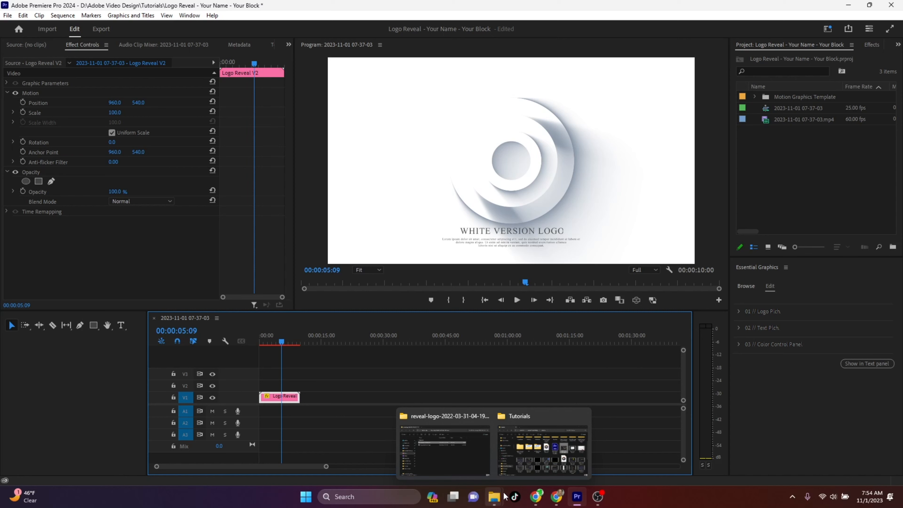
left_click(451, 467)
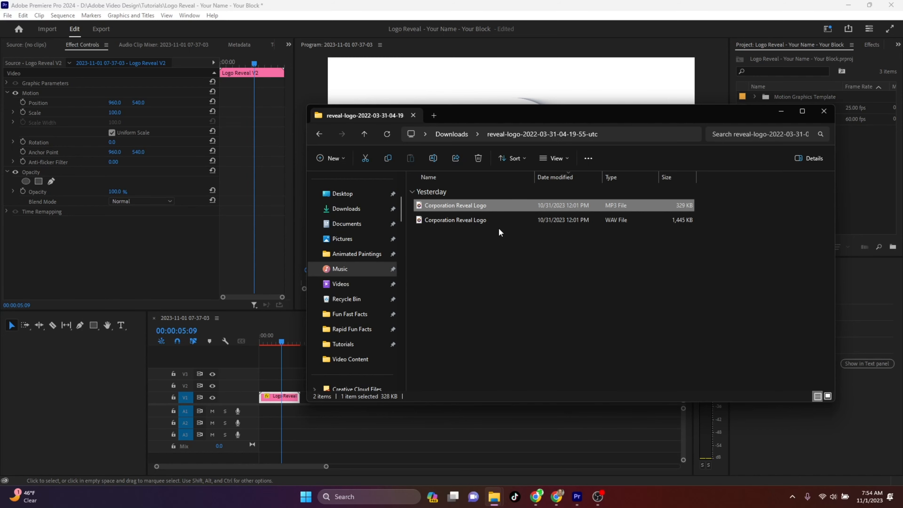
mouse_move(497, 222)
left_click_drag(493, 206, 251, 418)
left_click(781, 112)
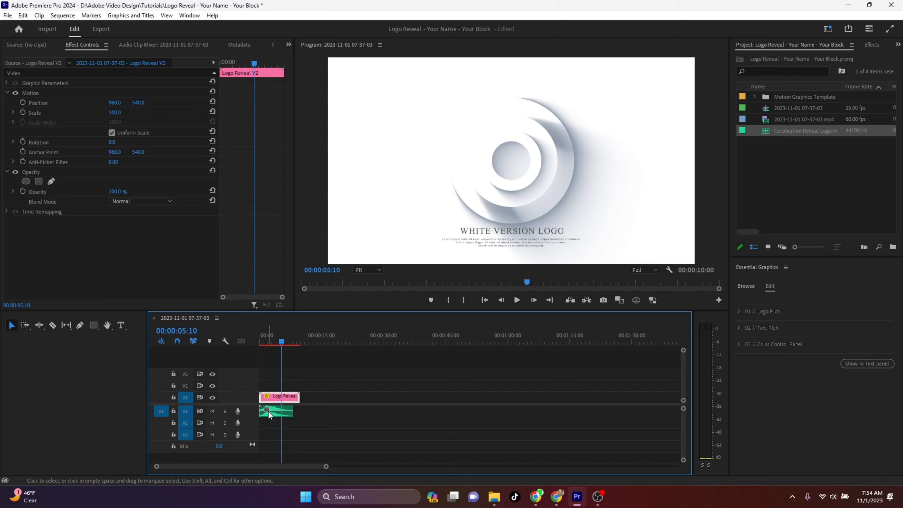
- Play the opening of the sequence to check the music's audio level
left_click(268, 342)
left_click_drag(269, 345, 263, 347)
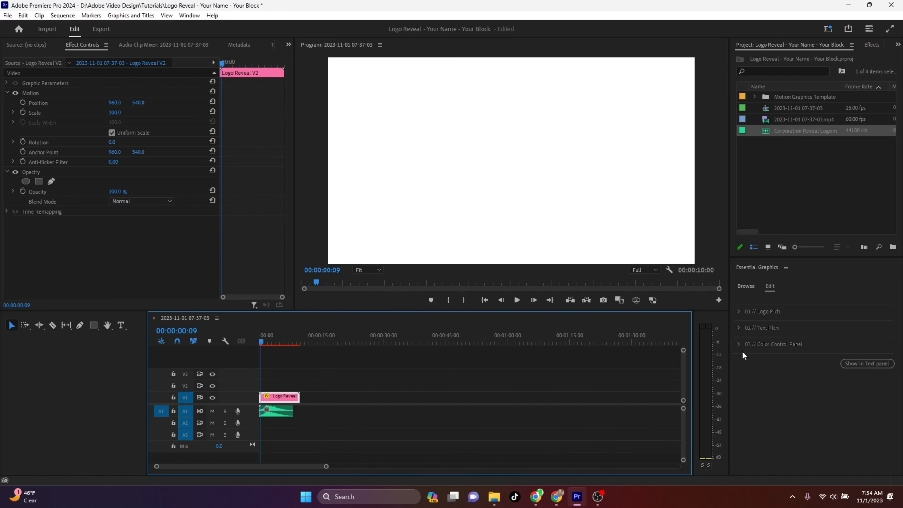
key("space")
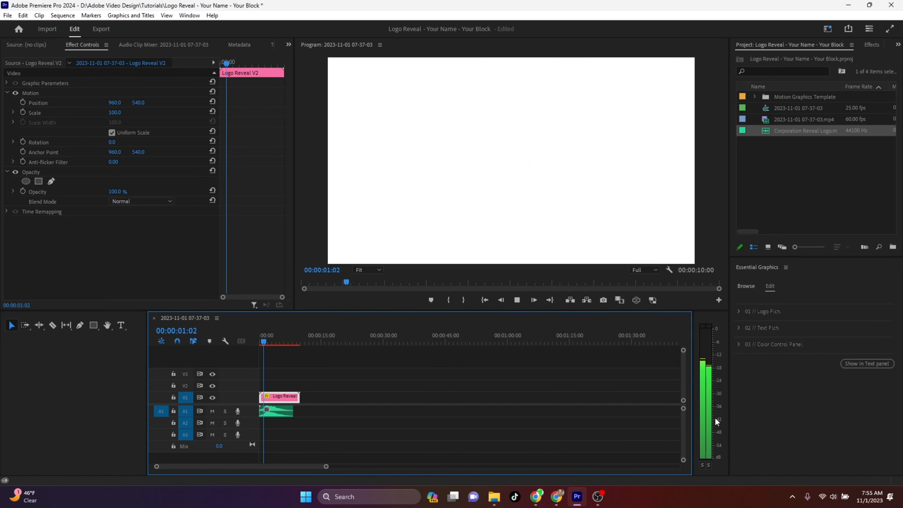
key("space")
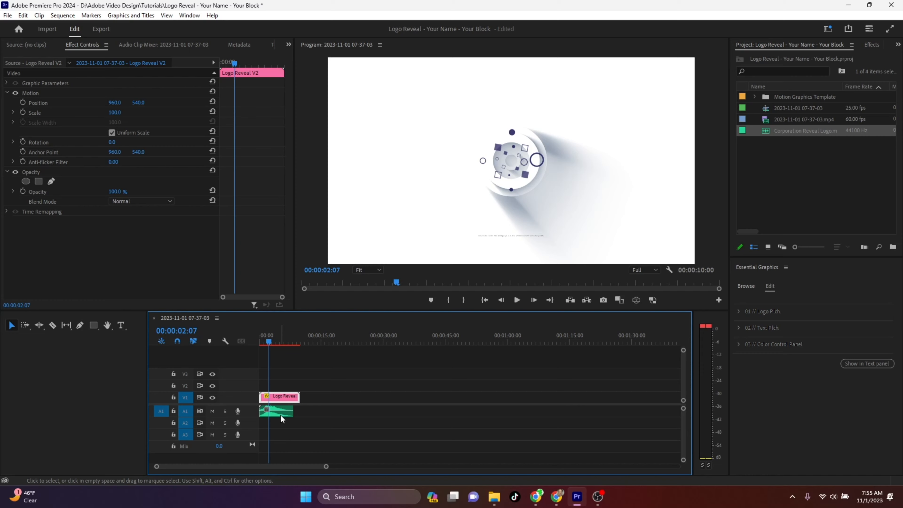
- Adjust the audio gain of the Corporation Reveal Logo clip by -5 dB
right_click(273, 411)
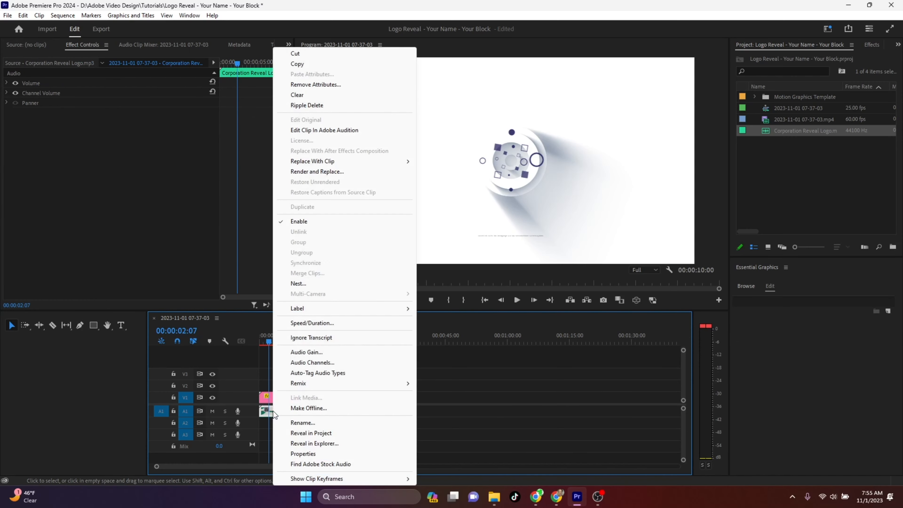
left_click(312, 353)
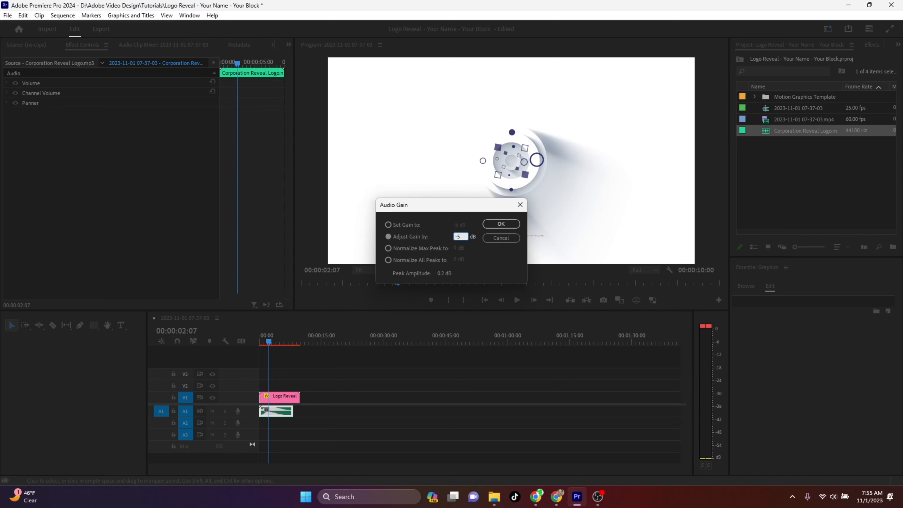
left_click(492, 223)
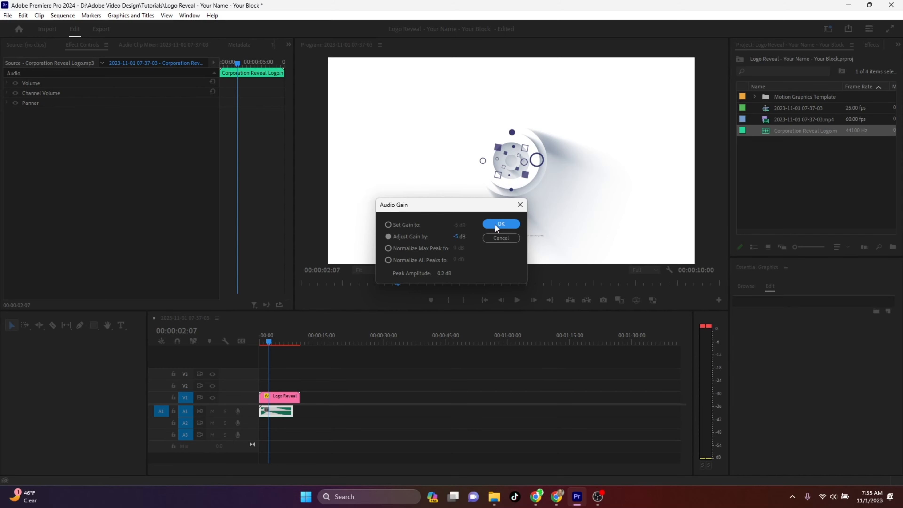
left_click(496, 224)
- Replay the logo reveal from near the start to check the audio level after the gain change
left_click(268, 342)
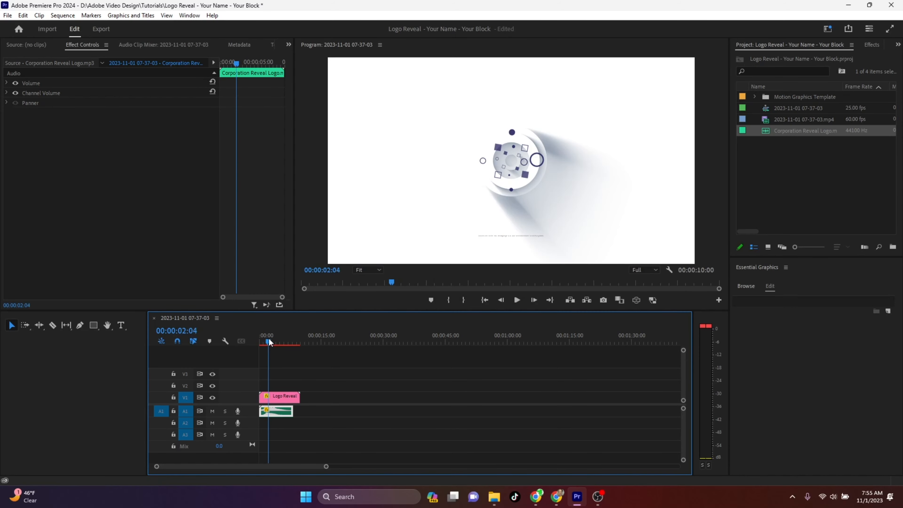
left_click_drag(269, 342, 263, 342)
key("space")
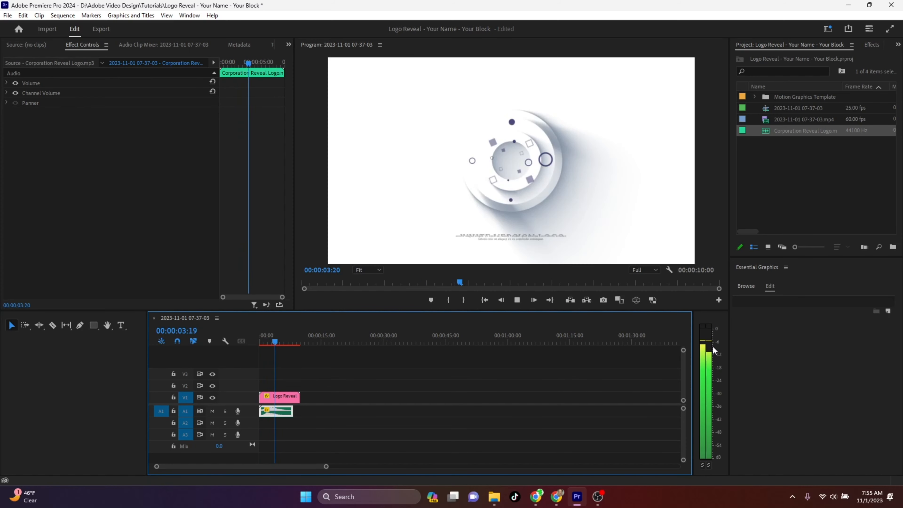
key("space")
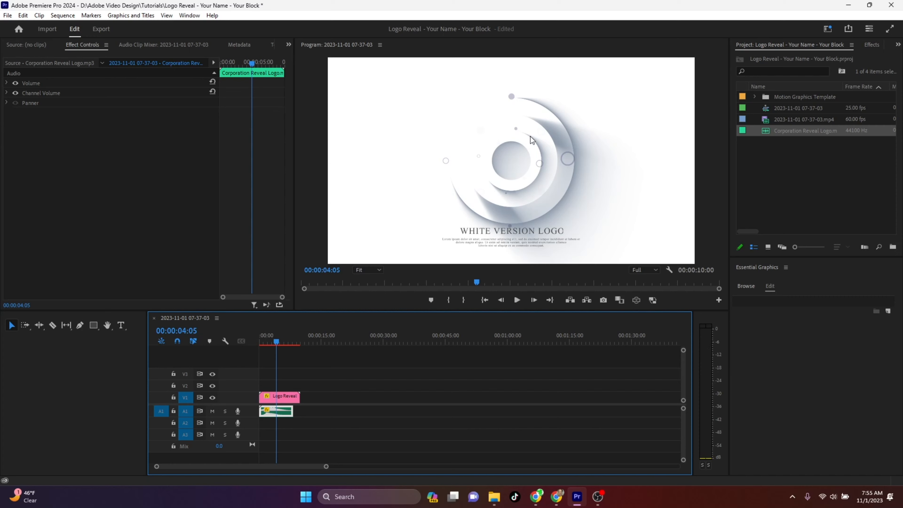
- Set up a media file export of the sequence named "Logo Reveal - Your Name - Your Block"
left_click(101, 30)
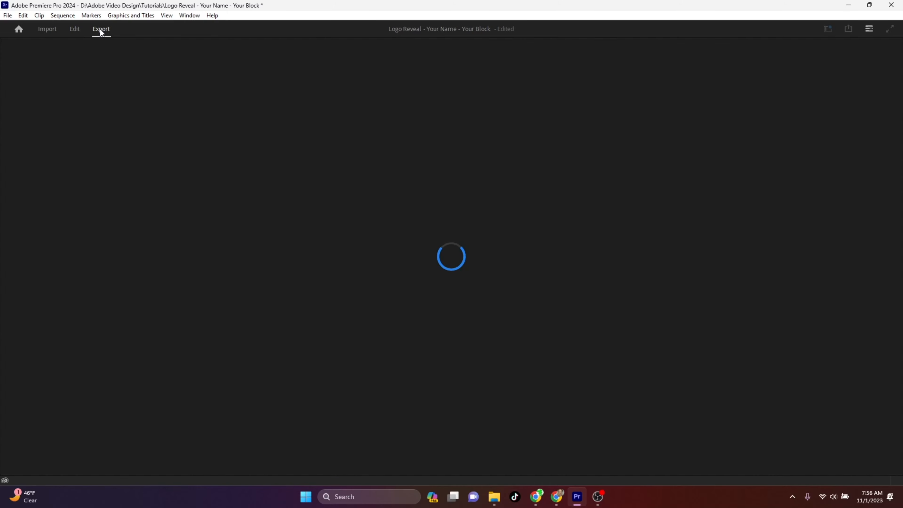
left_click(310, 74)
left_click_drag(310, 74, 193, 74)
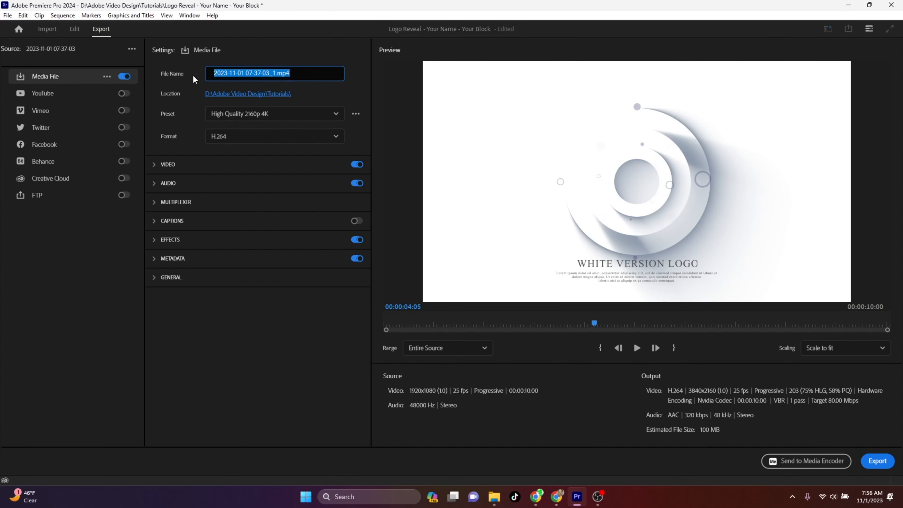
type("Logo Reve")
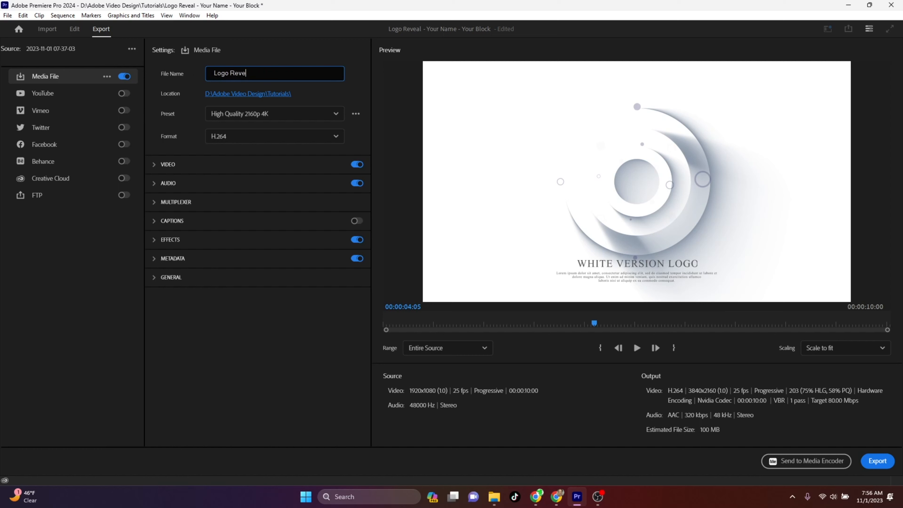
type("al - Your Name - Your Block")
- Set the export location to D:\Adobe Video Design\Tutorials and choose the High Quality 2160p 4K preset
left_click(257, 93)
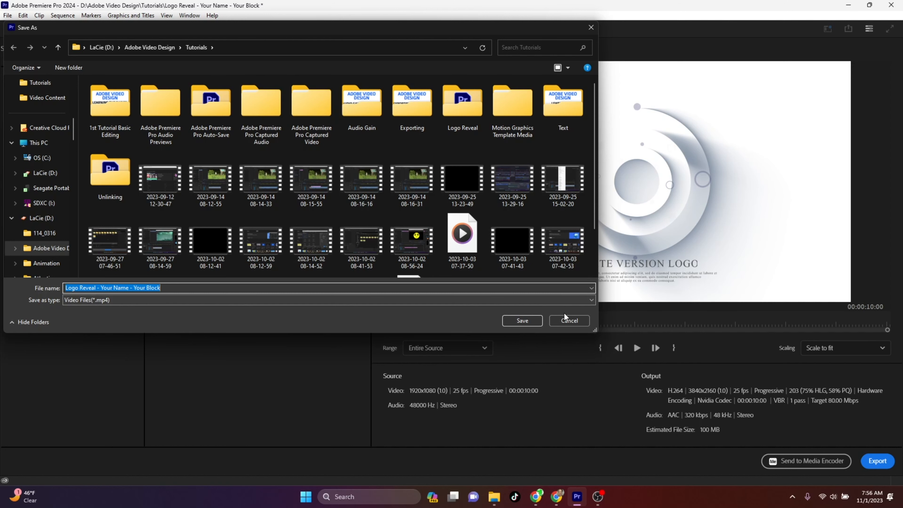
left_click(522, 320)
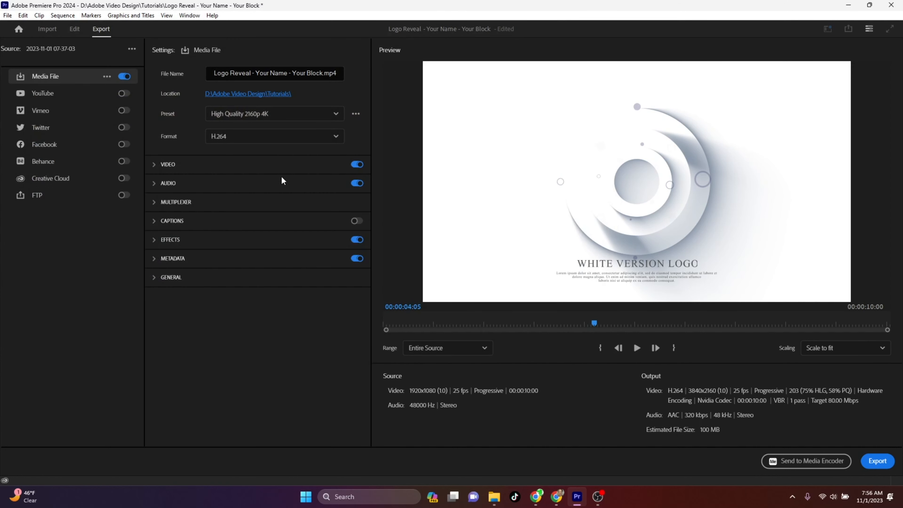
left_click(272, 114)
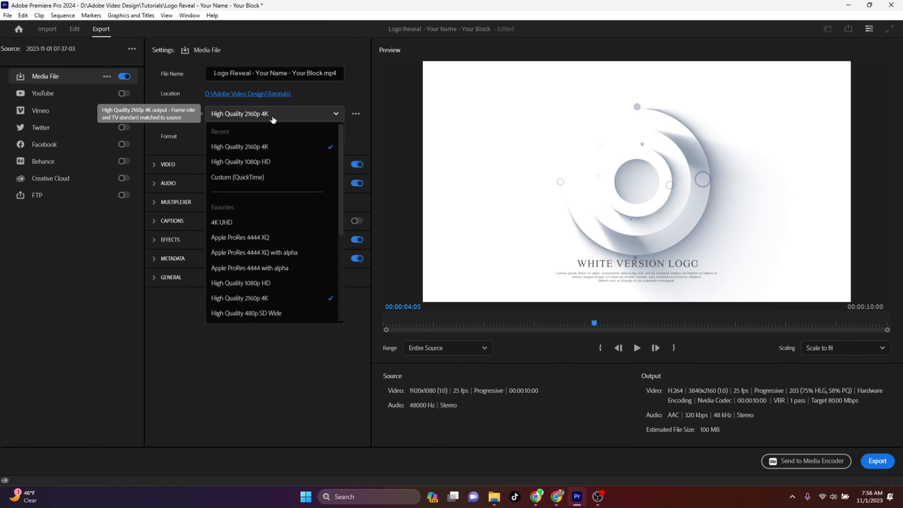
left_click(255, 148)
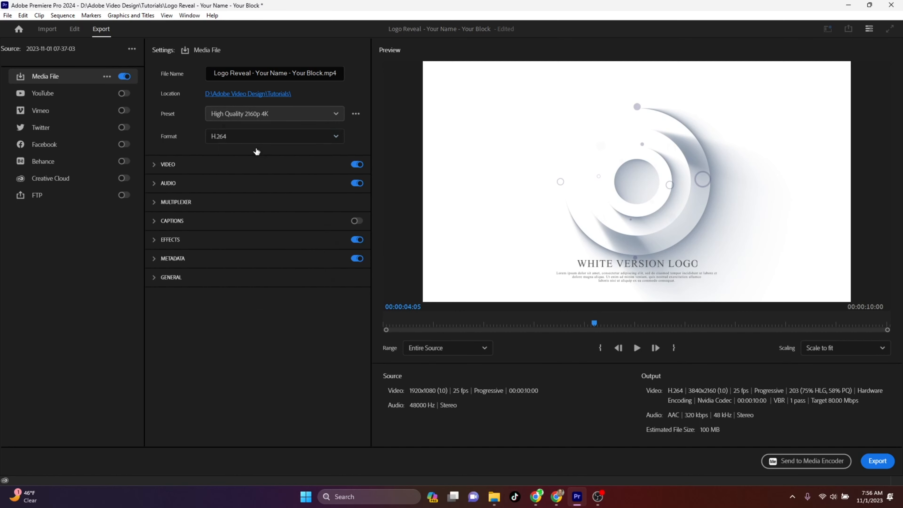